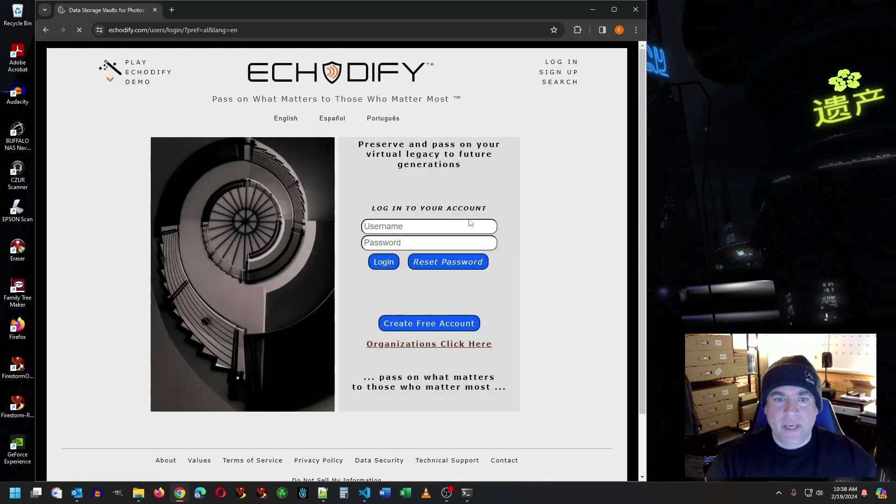
Log in with the saved username, the account password and the multi-factor verification code
{"action": "left_click", "coordinate": [415, 226]}
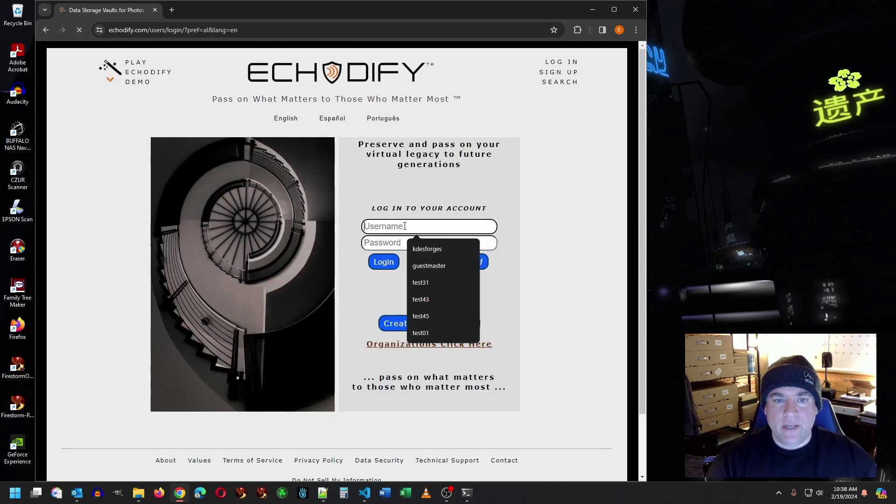
{"action": "left_click", "coordinate": [418, 248]}
{"action": "key", "text": "Tab"}
{"action": "type", "text": "a"}
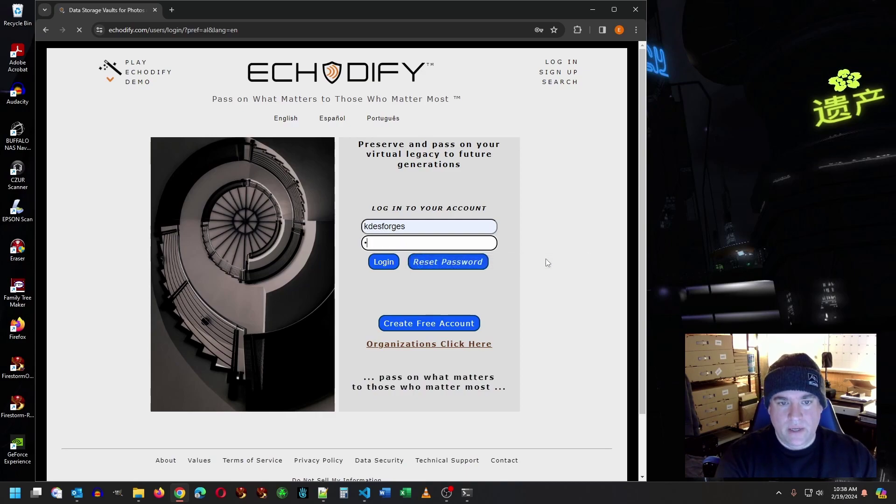
{"action": "type", "text": "••••••••••••••••••"}
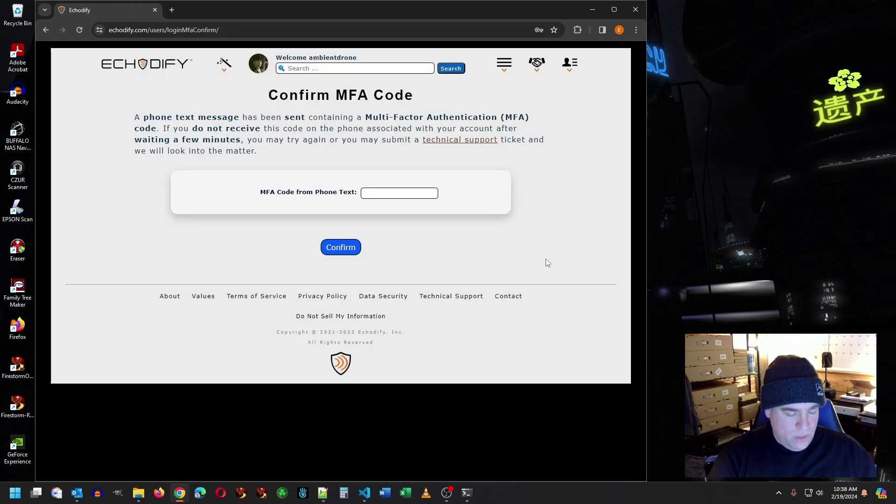
{"action": "left_click", "coordinate": [398, 193]}
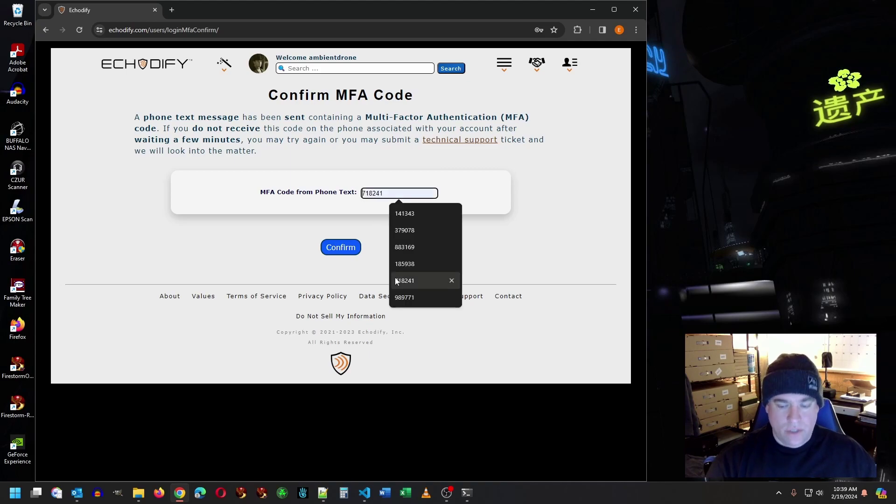
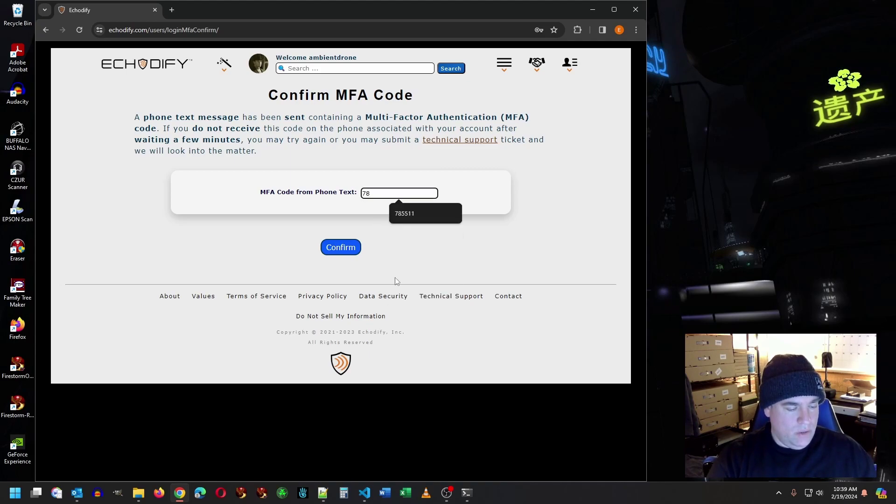
{"action": "key", "text": "Return"}
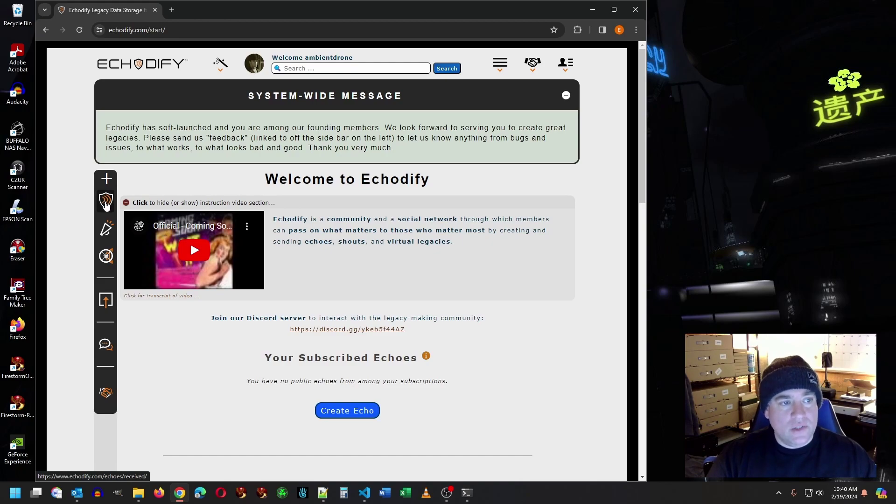
Expand the left sidebar menu and go to the My Echoes page
{"action": "left_click", "coordinate": [107, 232]}
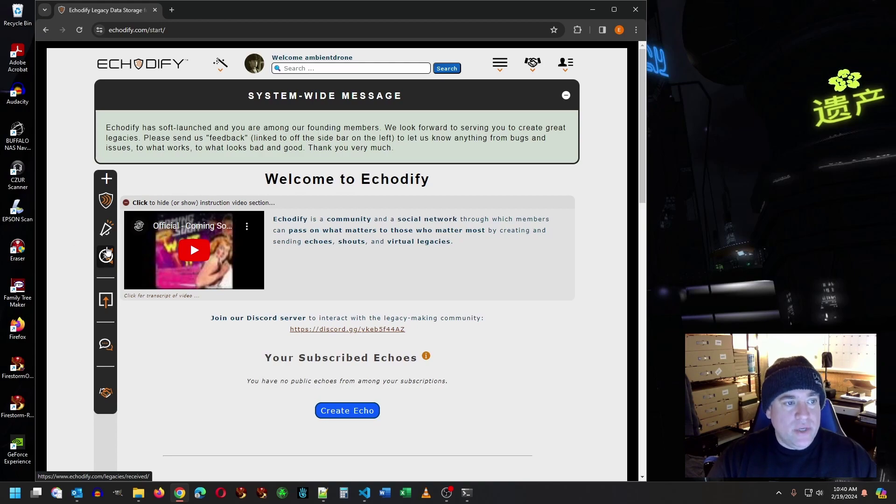
{"action": "left_click", "coordinate": [107, 182]}
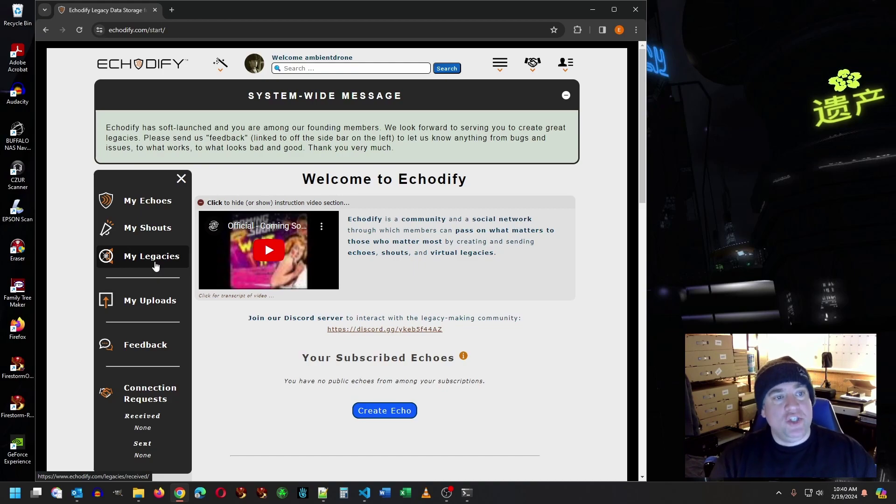
{"action": "left_click", "coordinate": [182, 178]}
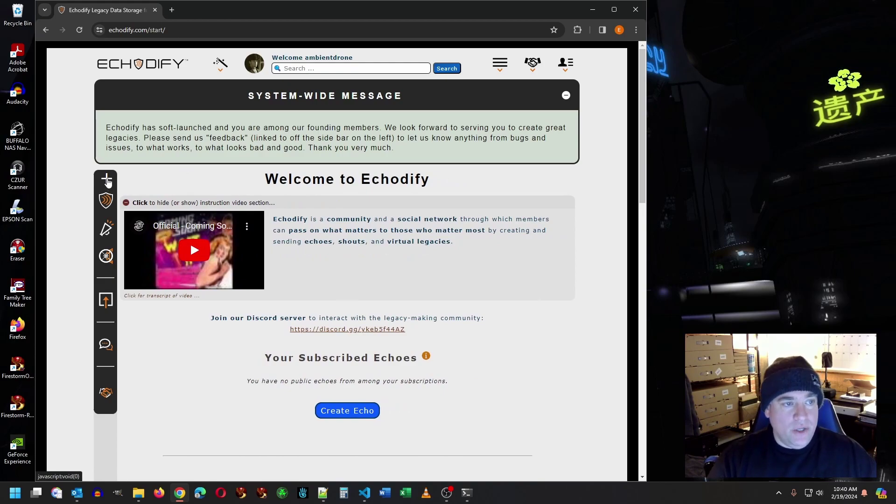
{"action": "left_click", "coordinate": [107, 180]}
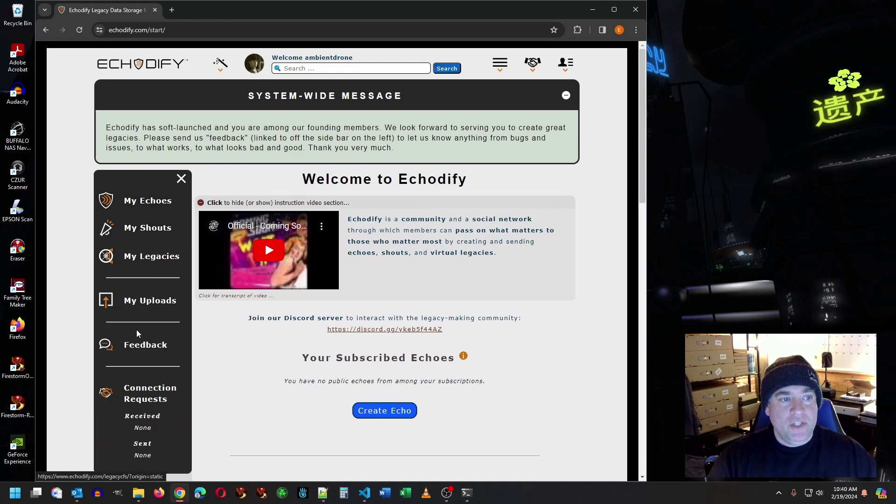
{"action": "left_click", "coordinate": [141, 206]}
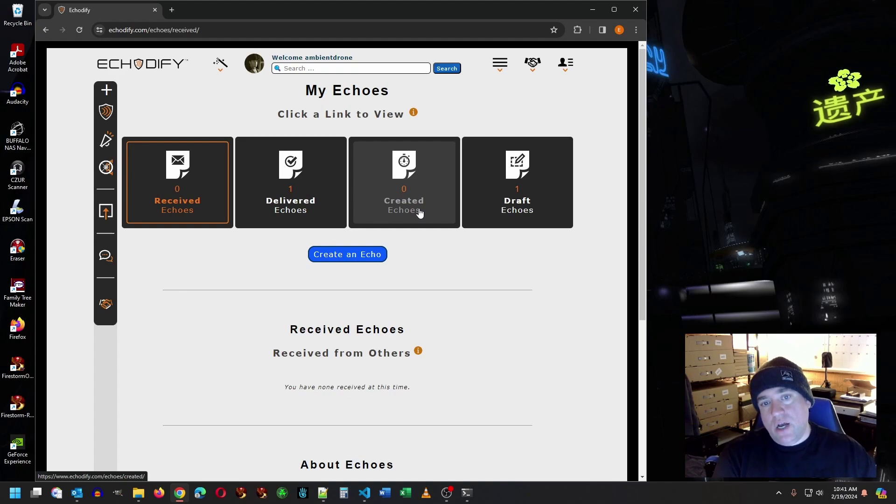
Review the draft echo 'This is another echo' in edit view, then return to the start page
{"action": "left_click", "coordinate": [519, 207]}
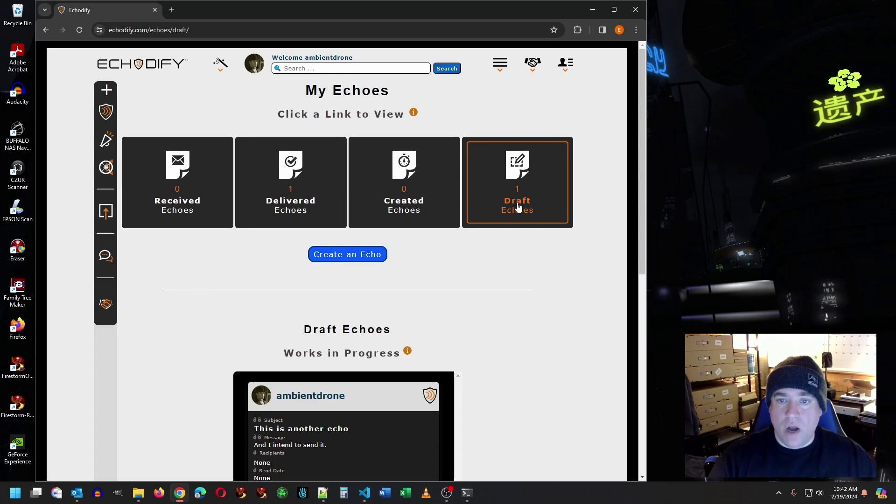
{"action": "scroll", "coordinate": [518, 321], "scroll_direction": "down", "scroll_amount": 2}
{"action": "left_click_drag", "start_coordinate": [256, 336], "coordinate": [353, 337]}
{"action": "left_click", "coordinate": [327, 335]}
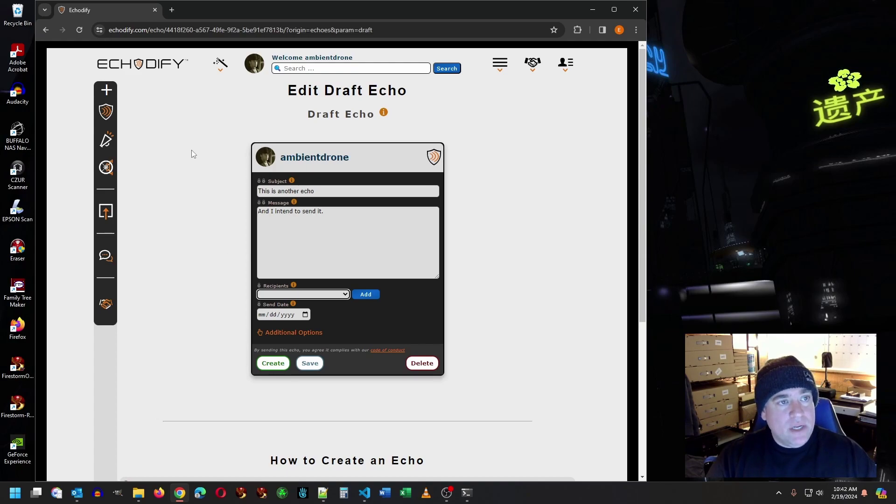
{"action": "left_click", "coordinate": [141, 67]}
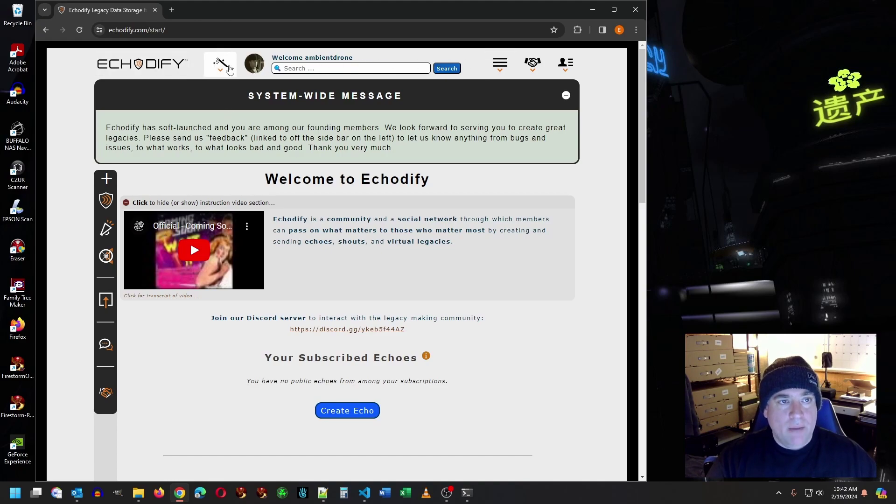
Start a new echo from the wand icon's create menu
{"action": "left_click", "coordinate": [221, 68]}
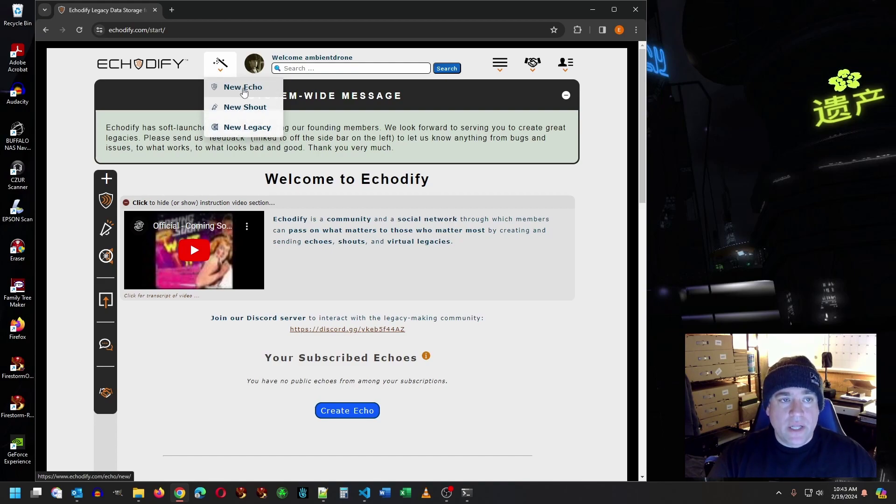
{"action": "left_click", "coordinate": [242, 88]}
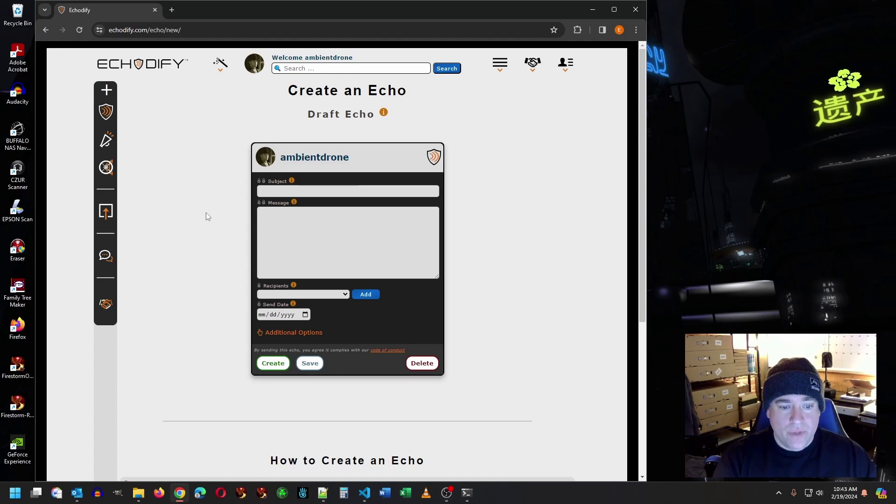
{"action": "left_click", "coordinate": [268, 191]}
{"action": "key", "text": "Tab"}
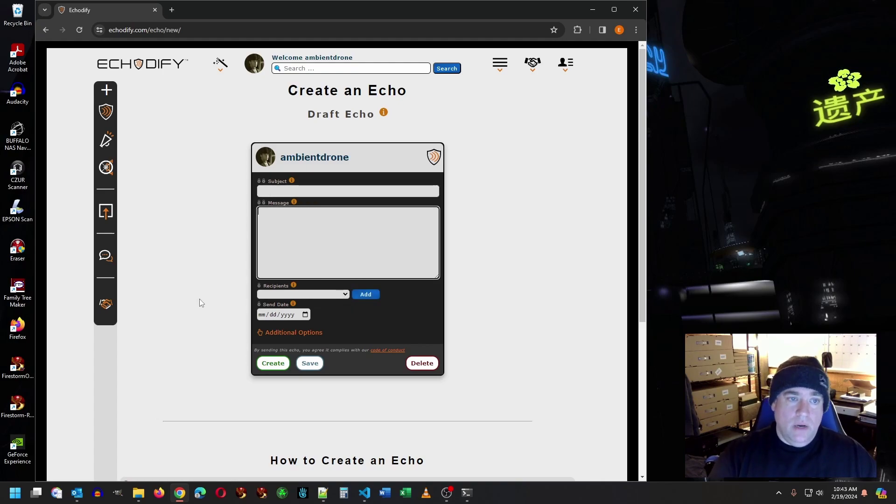
{"action": "left_click", "coordinate": [202, 276]}
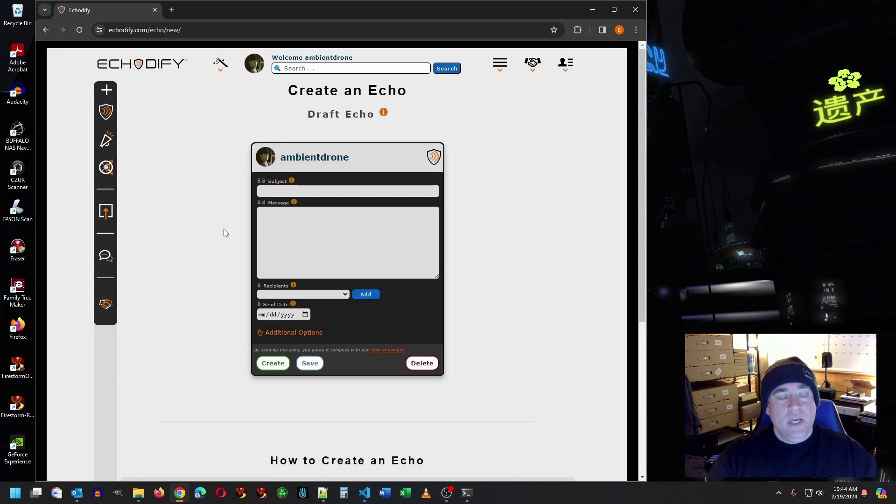
{"action": "left_click", "coordinate": [260, 191]}
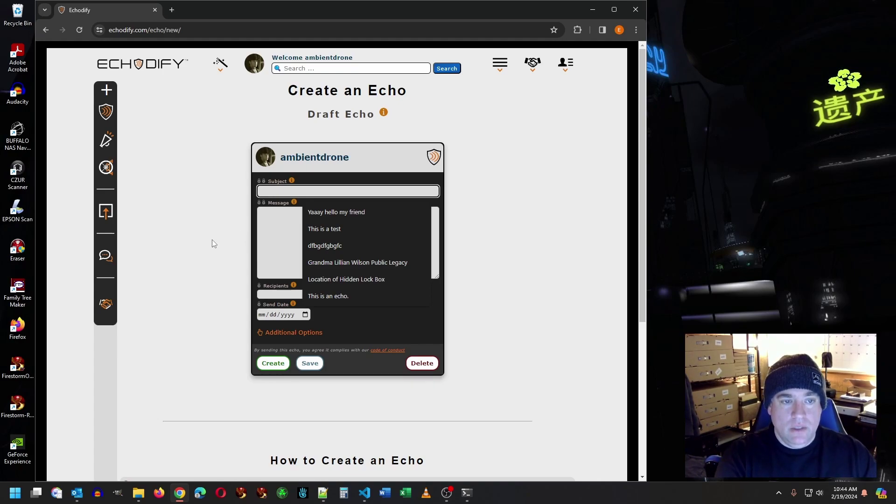
Enter the subject 'Reminder to Stay the Course' and begin the diet-consistency message
{"action": "type", "text": "Reminder to Stay the Coure"}
{"action": "key", "text": "BackSpace"}
{"action": "key", "text": "BackSpace"}
{"action": "key", "text": "BackSpace"}
{"action": "key", "text": "BackSpace"}
{"action": "type", "text": "ourse"}
{"action": "key", "text": "Tab"}
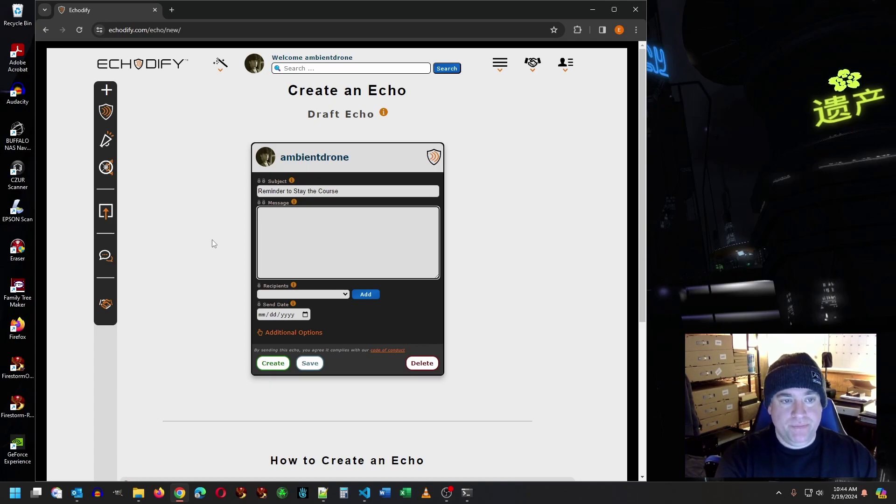
{"action": "type", "text": "I am begi"}
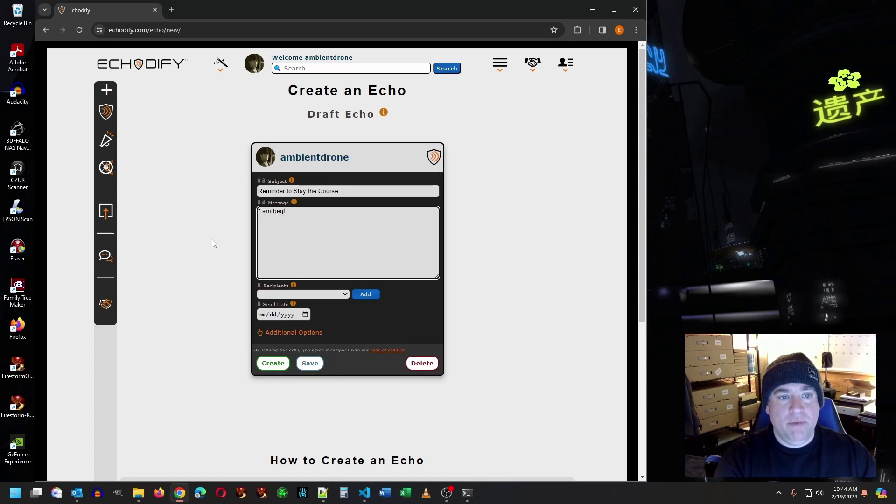
{"action": "type", "text": "nning my diet "}
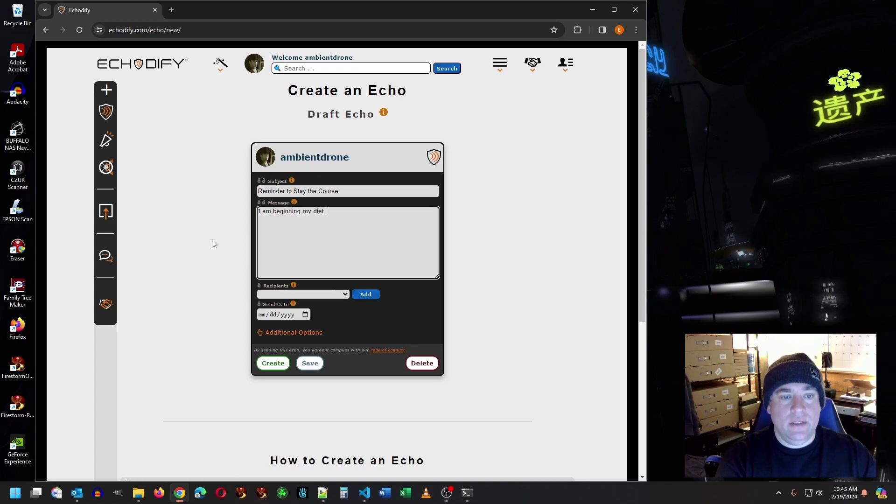
{"action": "type", "text": "and at this "}
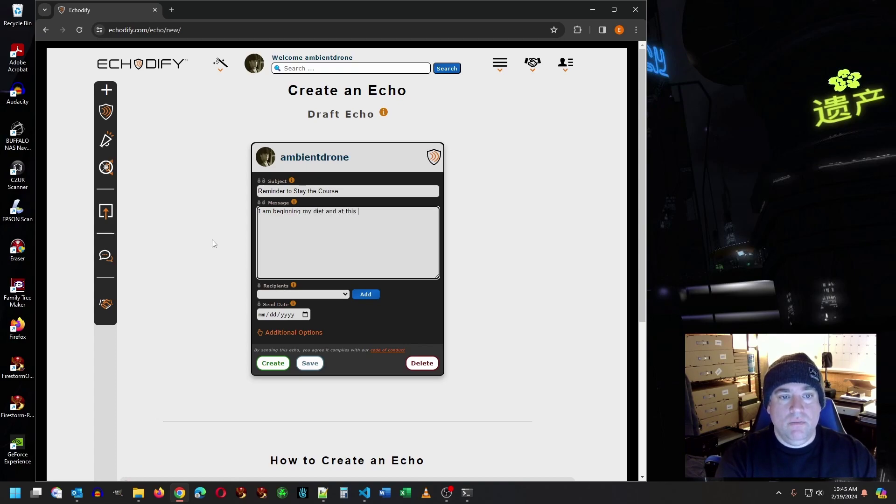
{"action": "type", "text": "point, I wish to "}
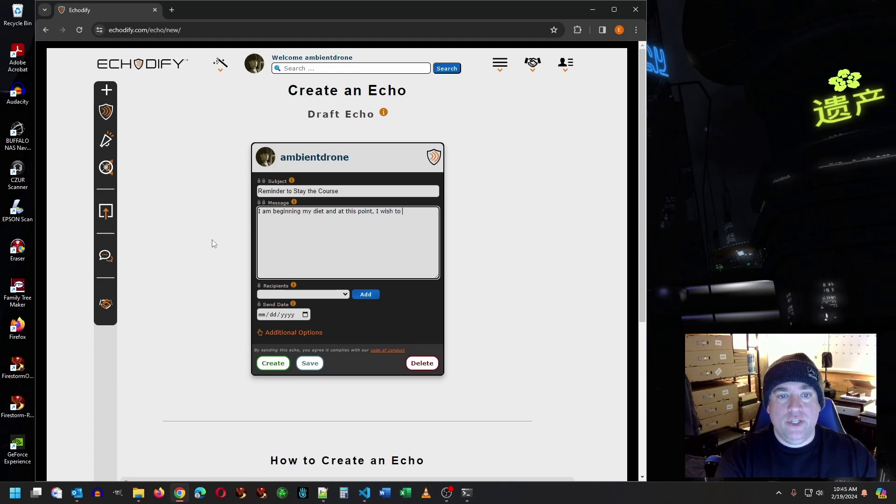
{"action": "type", "text": "encourage"}
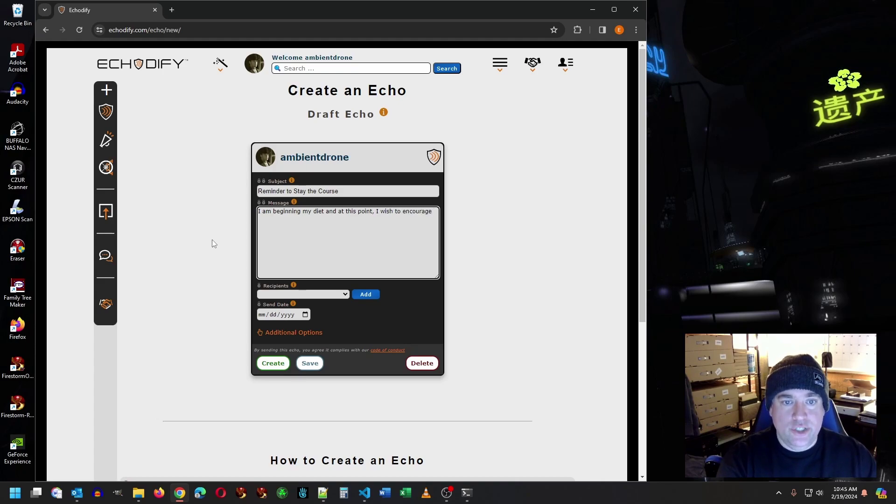
{"action": "type", "text": " myself and you"}
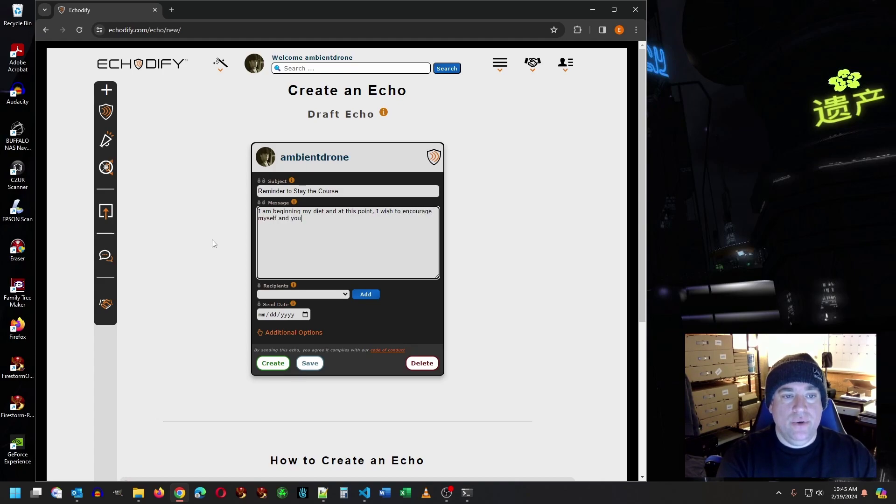
{"action": "type", "text": " to "}
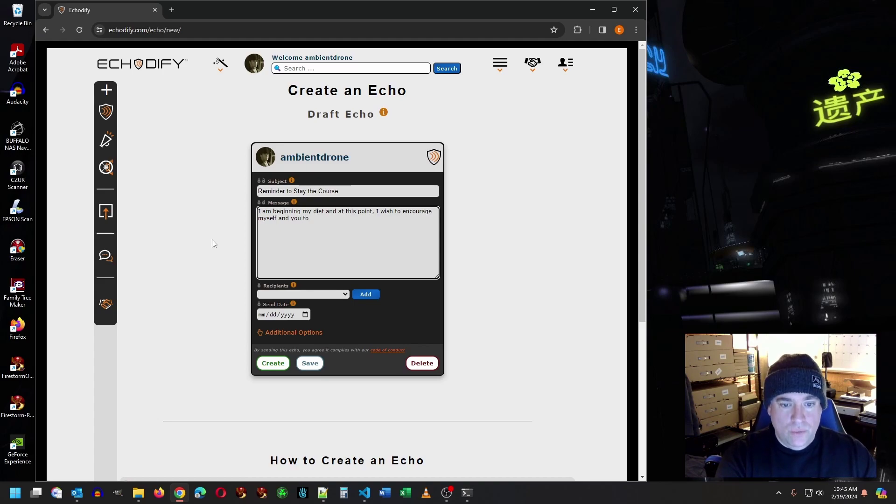
{"action": "type", "text": "remain steadfast on the diet"}
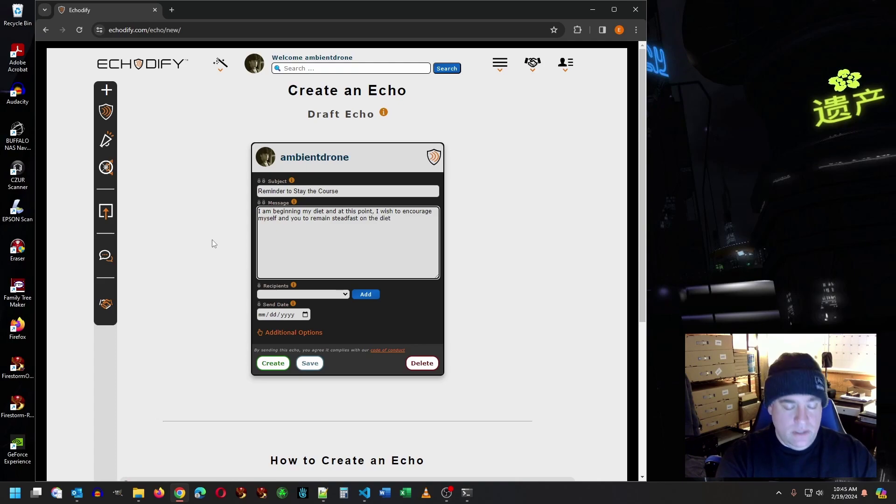
{"action": "type", "text": " and to be"}
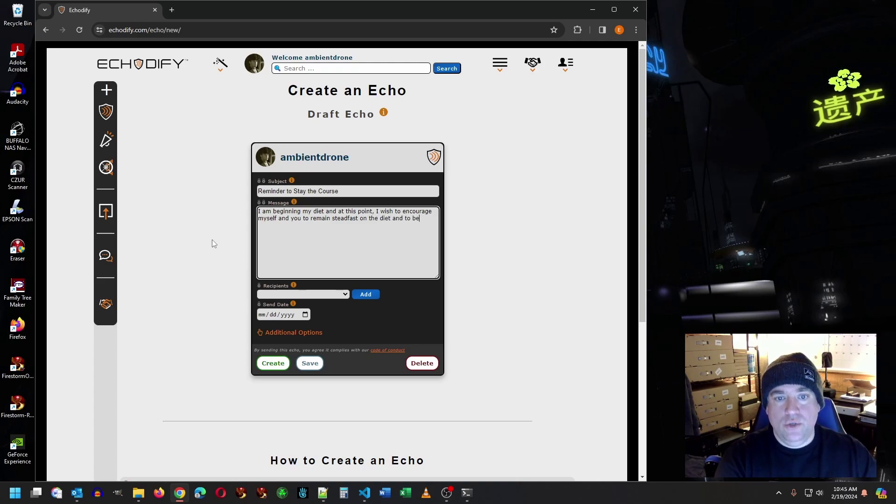
{"action": "type", "text": " reminded of"}
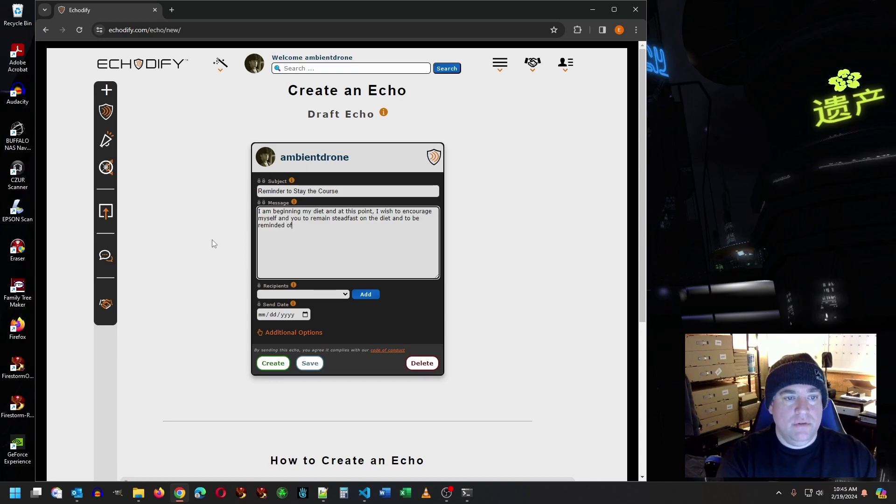
{"action": "type", "text": " how important it is to remain consistent."}
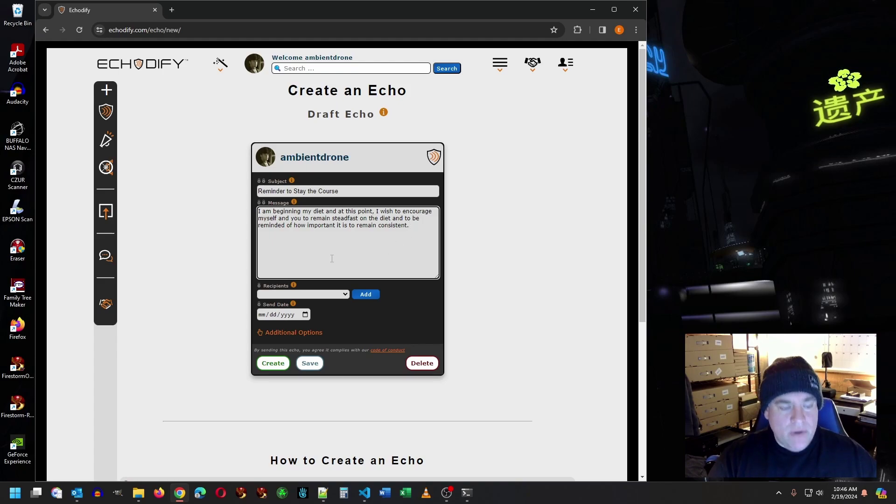
Add the third contact as the echo's only recipient and bring up the send-date calendar
{"action": "left_click", "coordinate": [274, 290]}
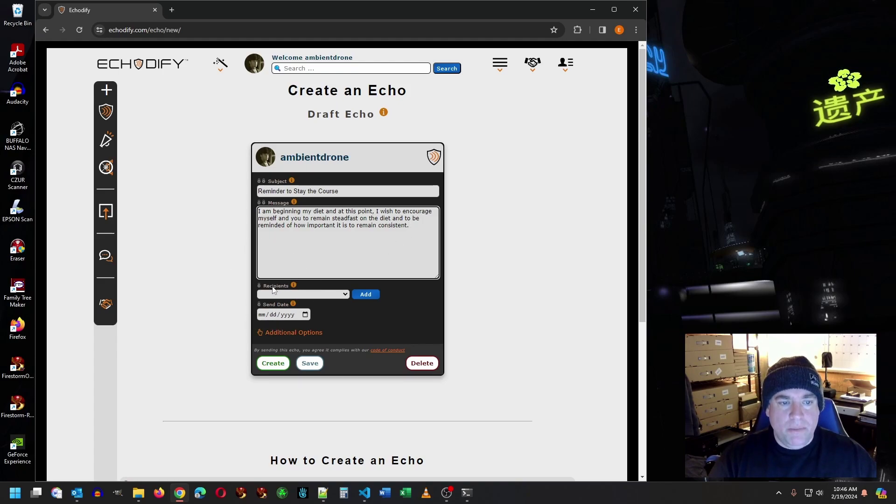
{"action": "left_click", "coordinate": [346, 296]}
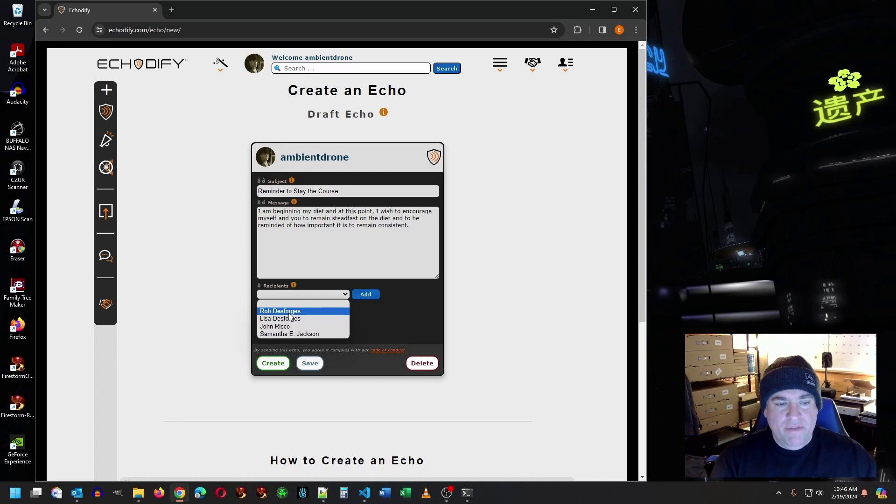
{"action": "left_click", "coordinate": [275, 327]}
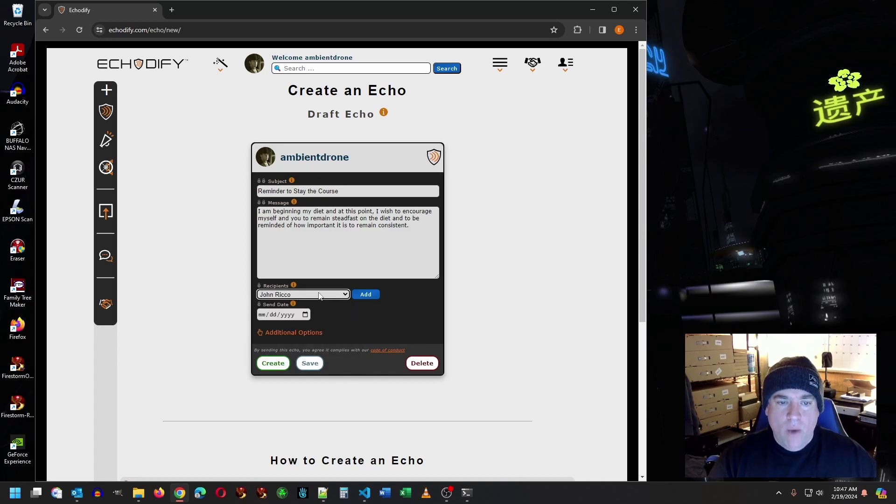
{"action": "left_click", "coordinate": [366, 295]}
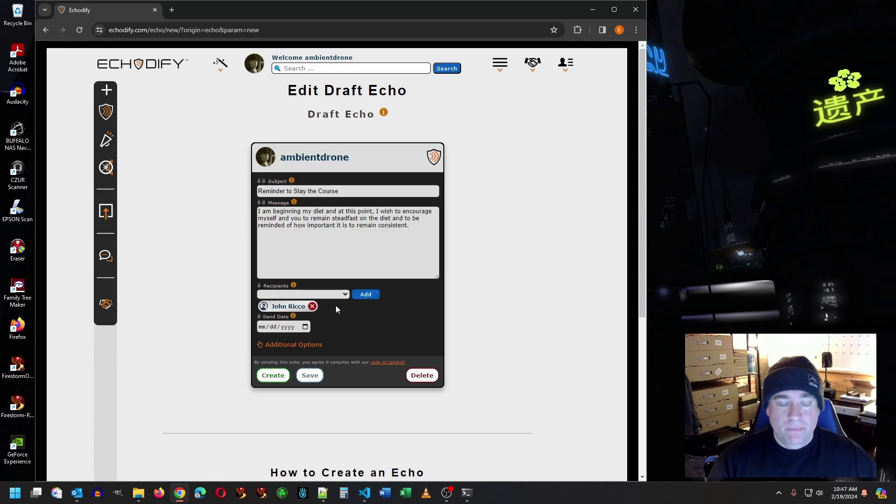
{"action": "left_click", "coordinate": [347, 295]}
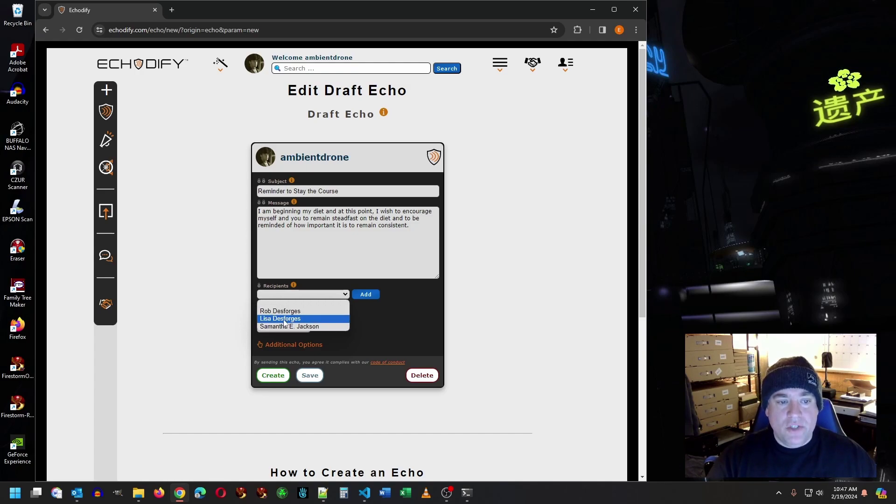
{"action": "left_click", "coordinate": [385, 319]}
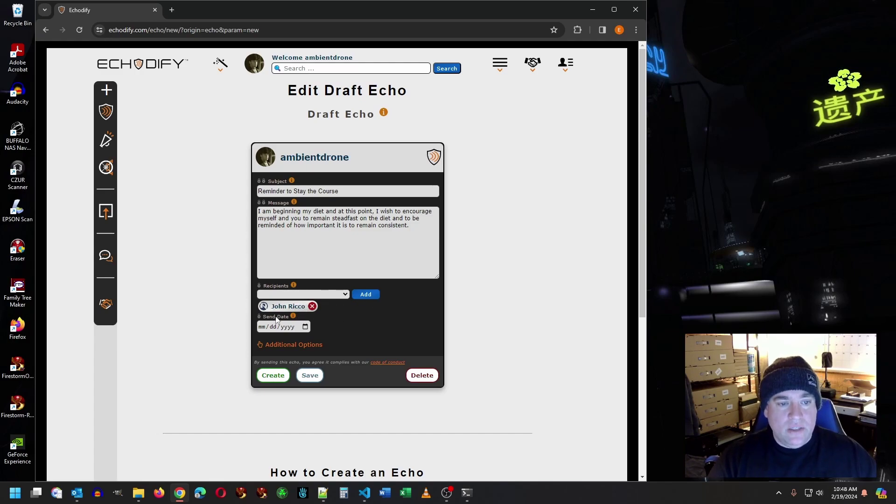
{"action": "left_click", "coordinate": [304, 326]}
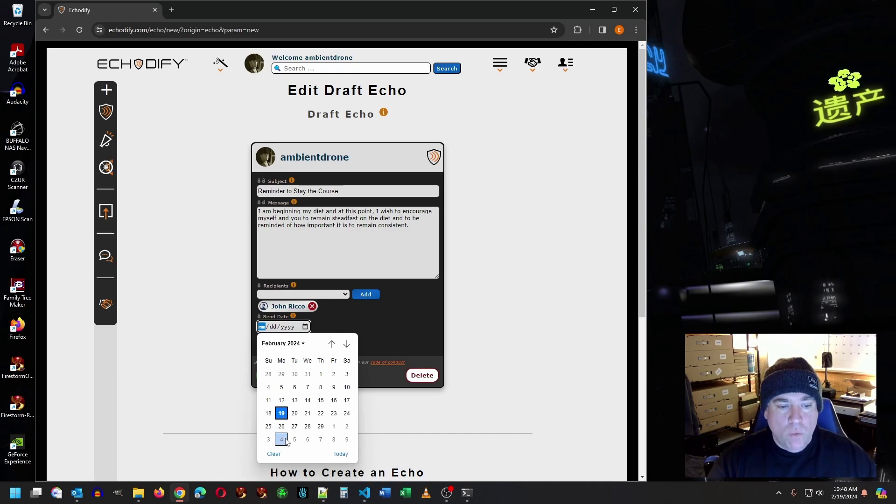
Set the echo's send date to April 1, 2024 (04/01/2024)
{"action": "left_click", "coordinate": [347, 343]}
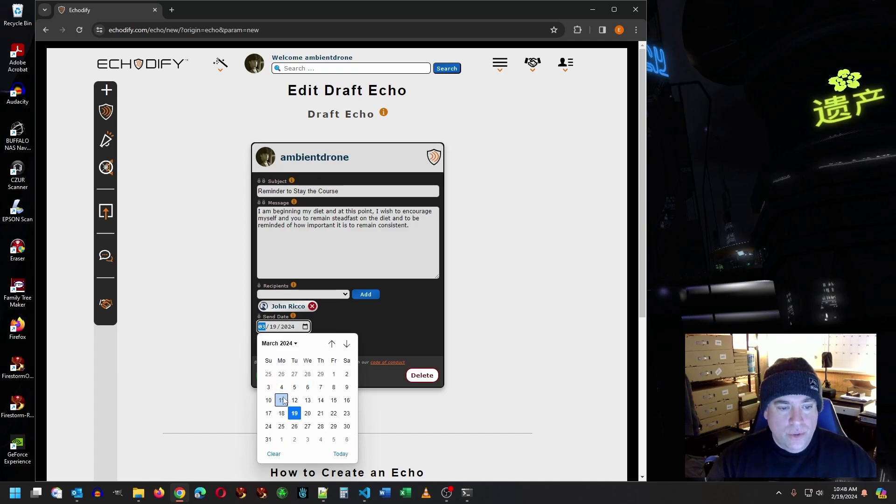
{"action": "left_click", "coordinate": [355, 341]}
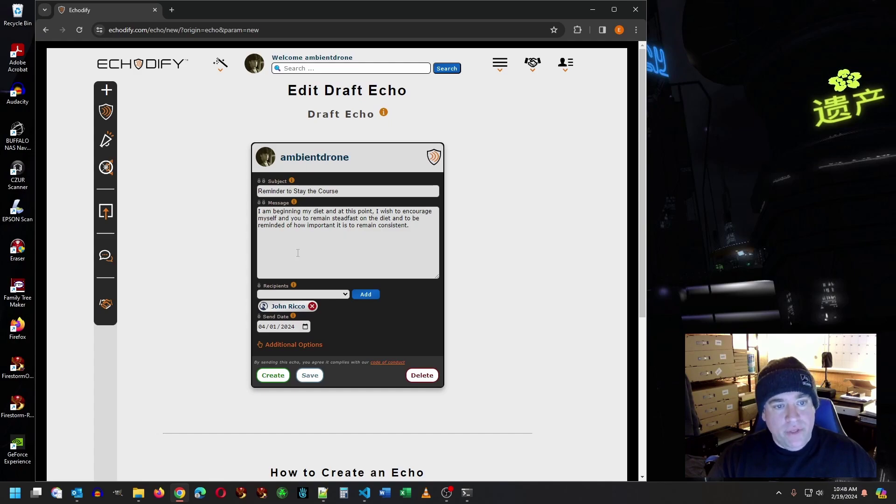
Create the echo so it goes live as Not Yet Delivered until Apr 01, 2024
{"action": "left_click", "coordinate": [273, 376]}
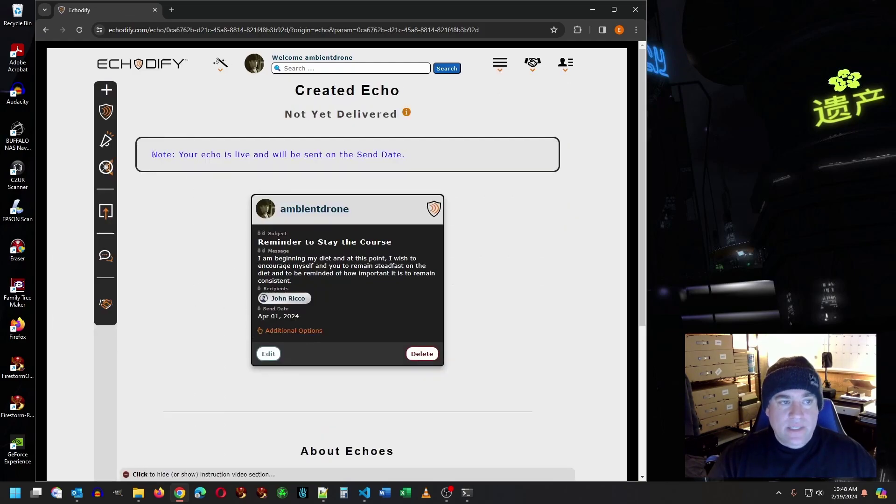
{"action": "left_click_drag", "start_coordinate": [153, 154], "coordinate": [451, 154]}
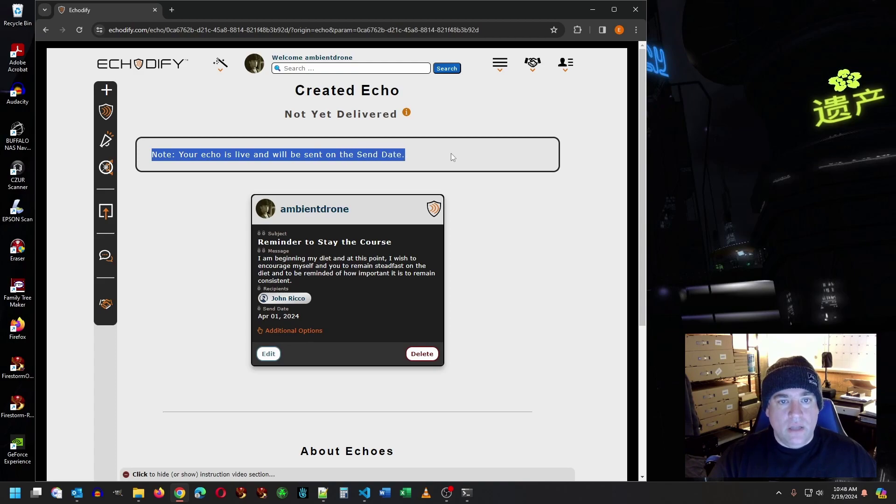
{"action": "left_click", "coordinate": [443, 154]}
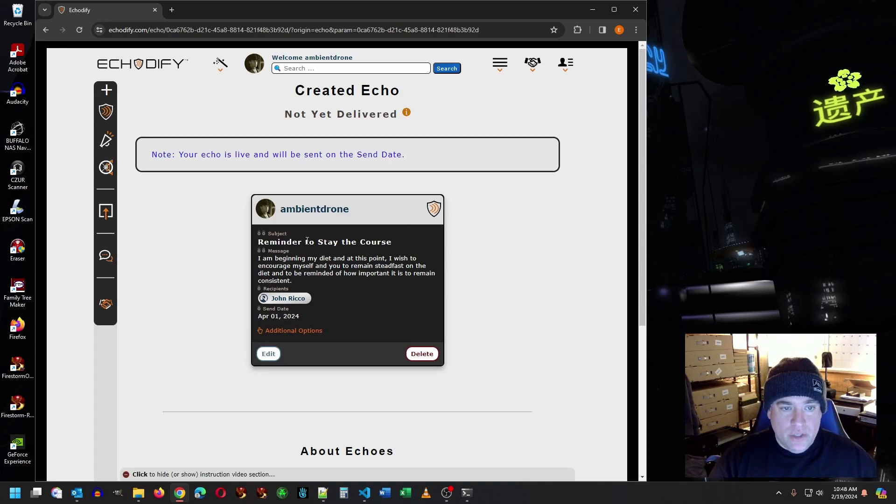
{"action": "double_click", "coordinate": [383, 266]}
{"action": "left_click", "coordinate": [384, 265]}
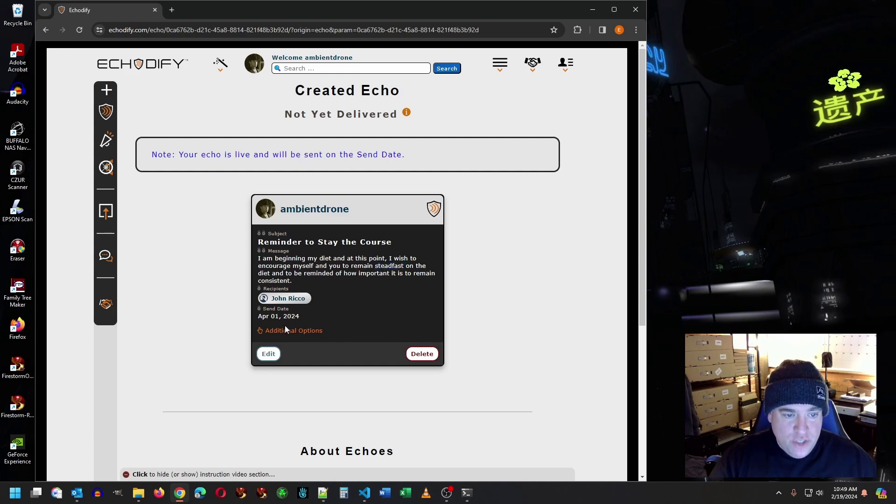
Reopen the echo for editing, re-create it unchanged, and return to the start page
{"action": "left_click", "coordinate": [268, 355]}
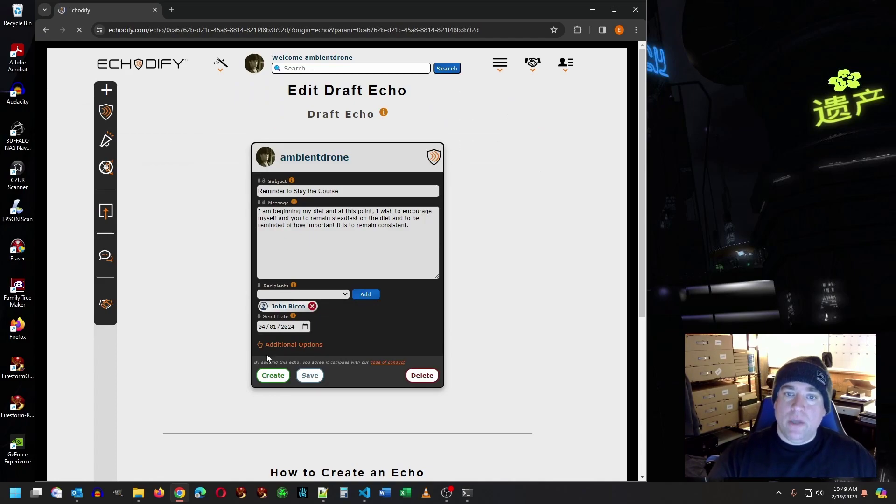
{"action": "left_click_drag", "start_coordinate": [407, 226], "coordinate": [259, 212]}
{"action": "left_click", "coordinate": [411, 226]}
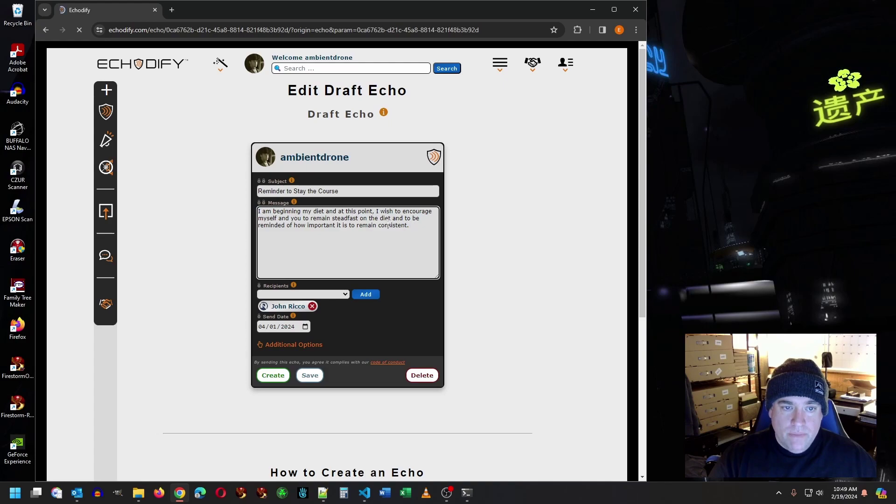
{"action": "left_click", "coordinate": [272, 377]}
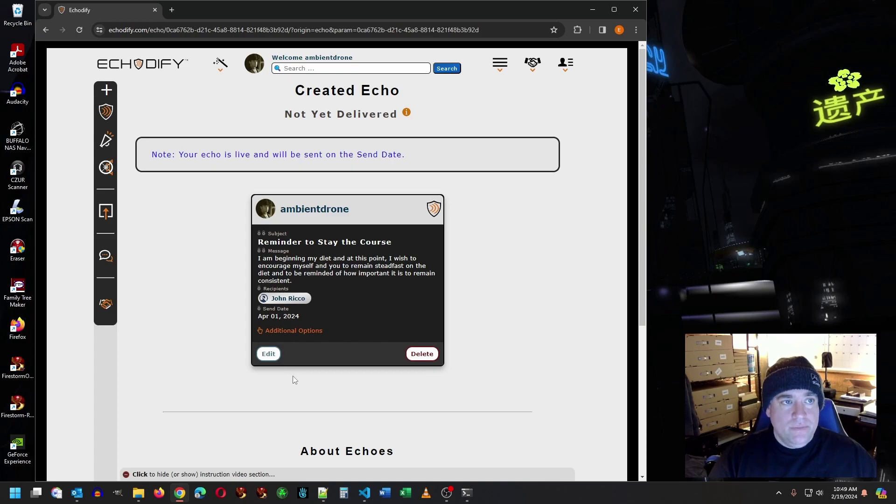
{"action": "left_click", "coordinate": [138, 68]}
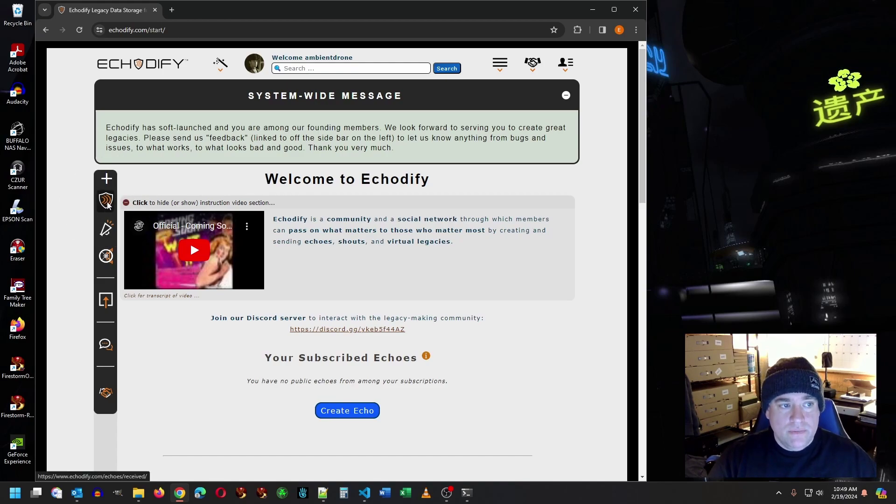
Open My Echoes' Created Echoes list to find 'Reminder to Stay the Course' scheduled for Apr 01, 2024
{"action": "left_click", "coordinate": [107, 204]}
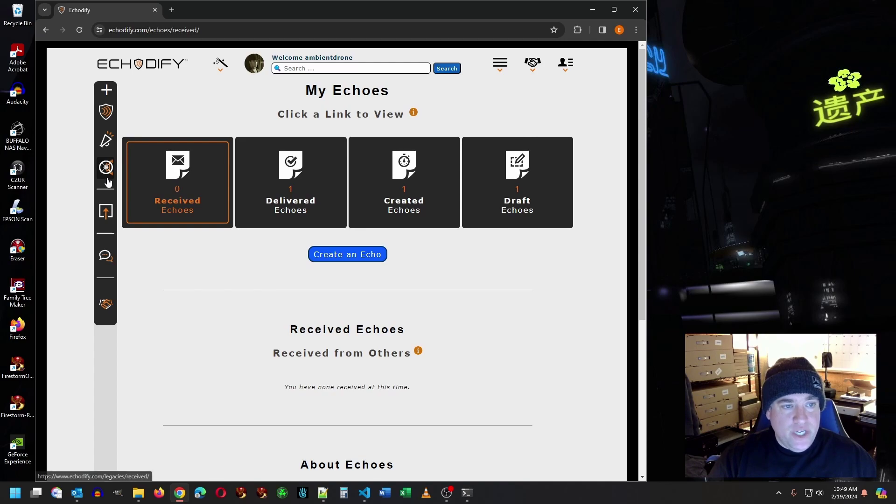
{"action": "left_click", "coordinate": [406, 199]}
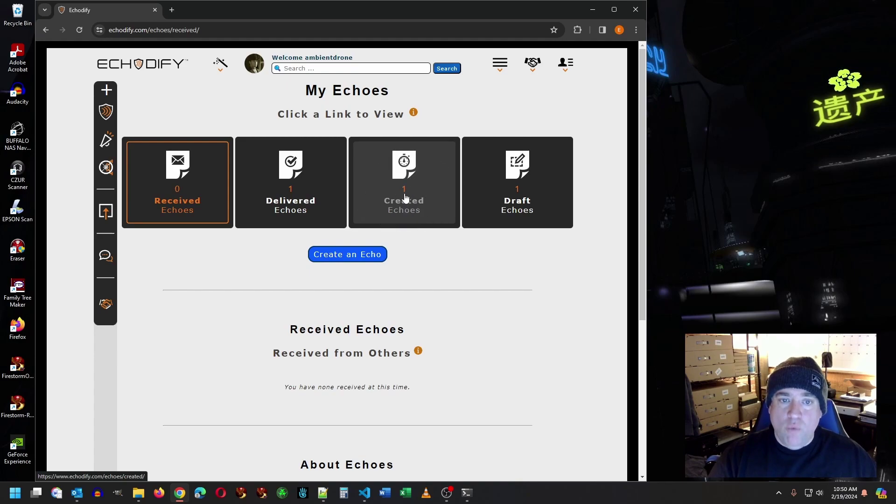
{"action": "scroll", "coordinate": [463, 336], "scroll_direction": "down", "scroll_amount": 3}
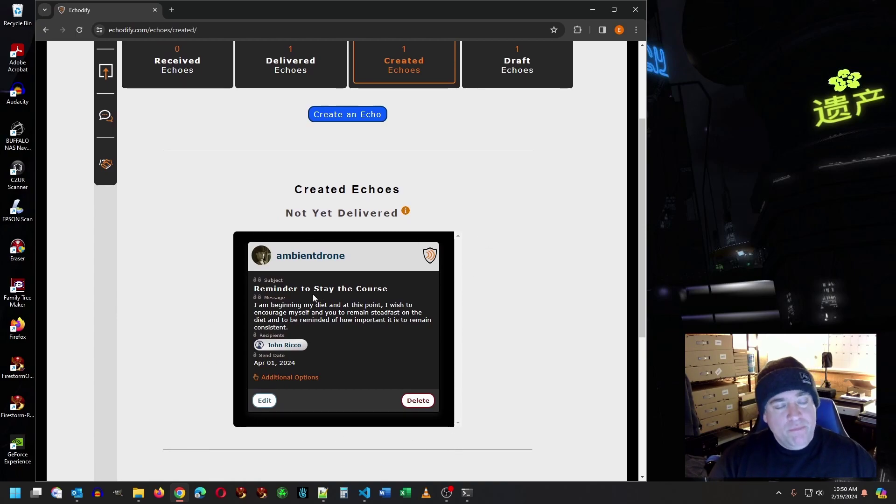
{"action": "left_click_drag", "start_coordinate": [254, 289], "coordinate": [355, 324]}
{"action": "left_click", "coordinate": [355, 324]}
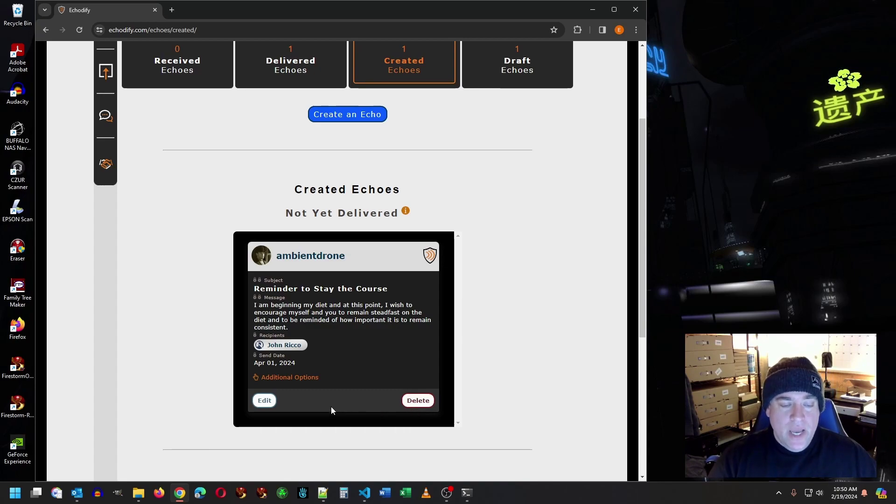
Reopen the 'Reminder to Stay the Course' echo for editing and re-create it unchanged
{"action": "left_click", "coordinate": [264, 401]}
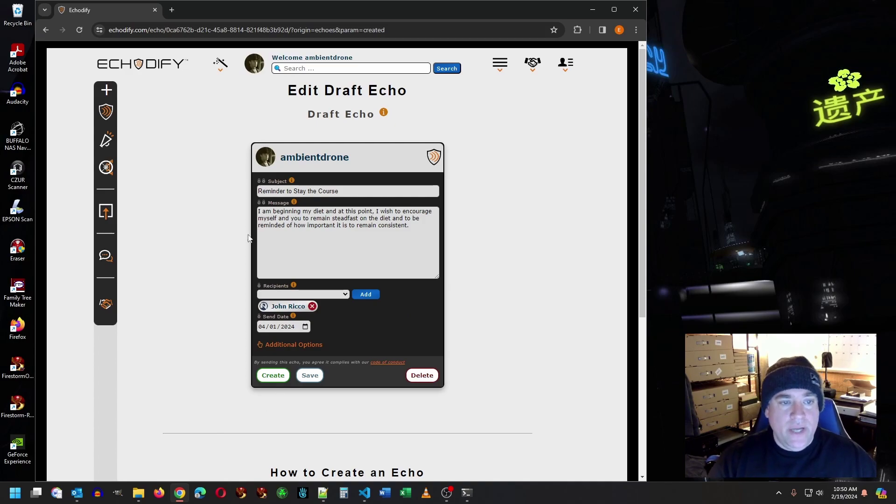
{"action": "left_click_drag", "start_coordinate": [313, 218], "coordinate": [378, 218]}
{"action": "left_click", "coordinate": [400, 218]}
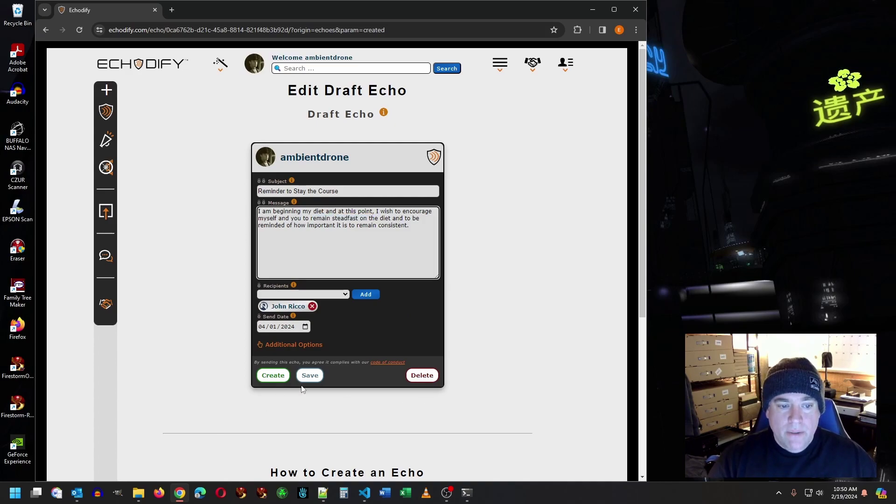
{"action": "left_click", "coordinate": [274, 377]}
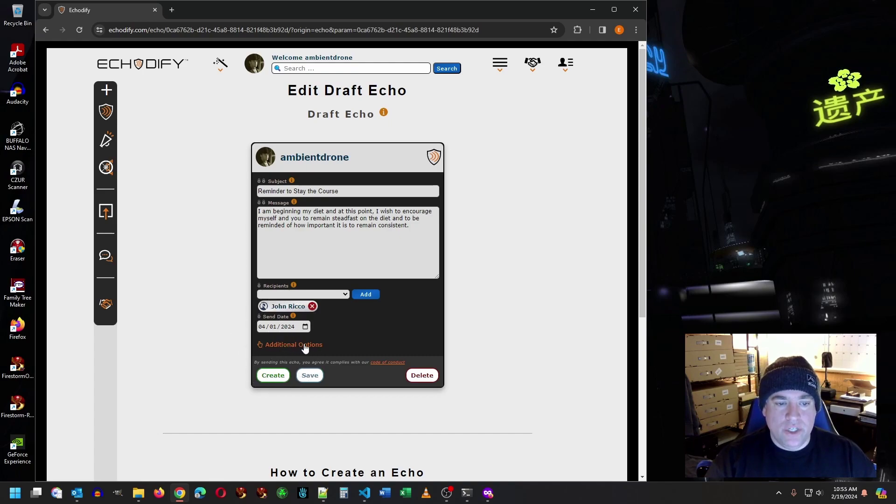
Expand the draft's additional options to show public domain, expiry, notify and self-copy settings
{"action": "left_click", "coordinate": [283, 348]}
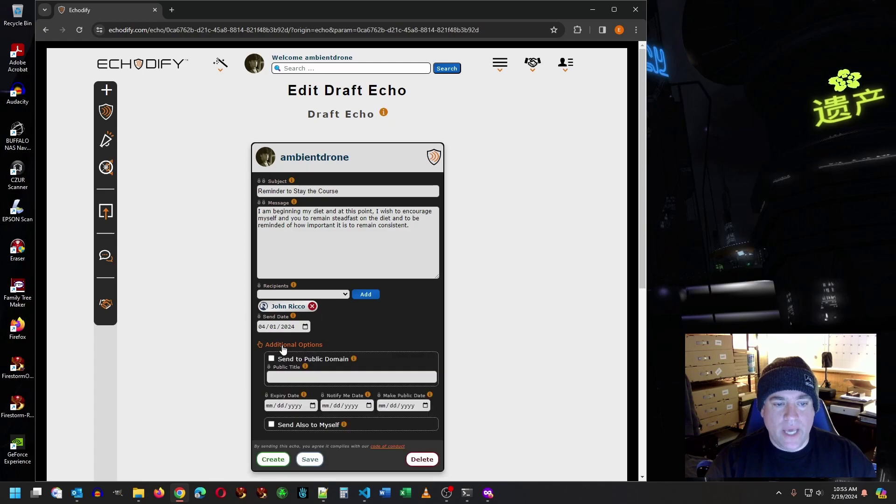
{"action": "scroll", "coordinate": [283, 348], "scroll_direction": "down", "scroll_amount": 2}
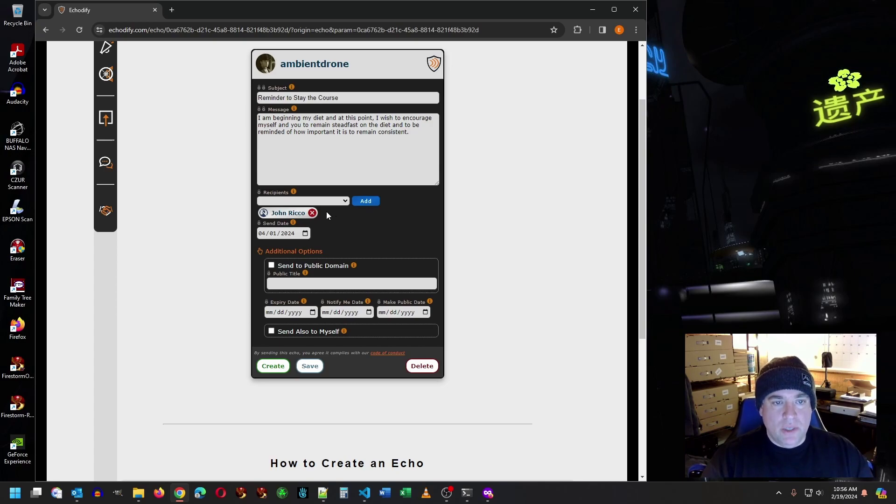
{"action": "left_click", "coordinate": [294, 215]}
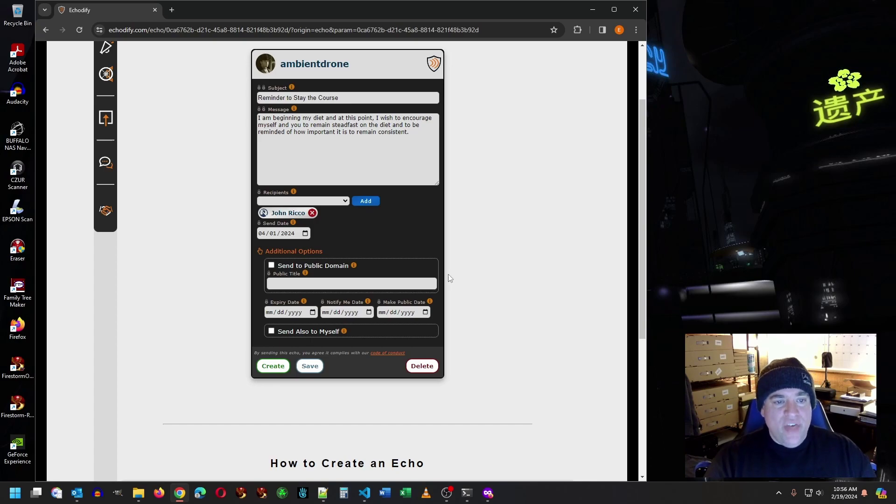
Enable Send to Public Domain and copy the subject 'Reminder to Stay the Course' into Public Title
{"action": "left_click", "coordinate": [271, 265]}
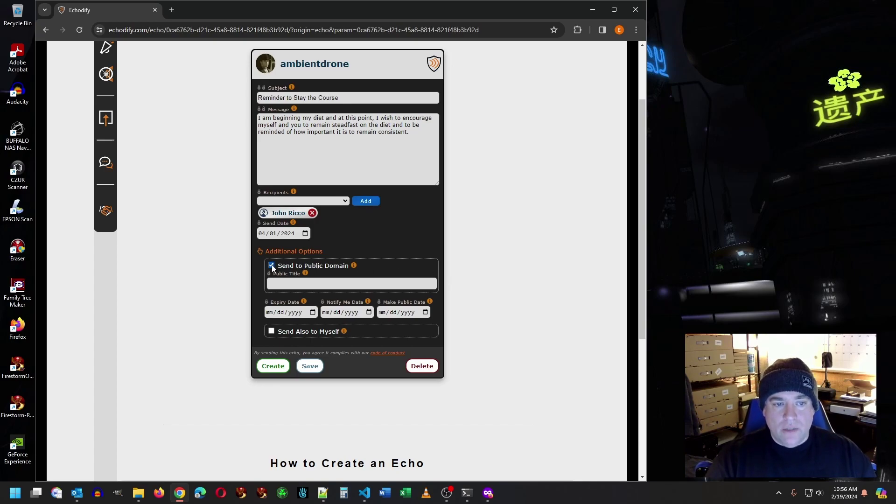
{"action": "left_click", "coordinate": [274, 283]}
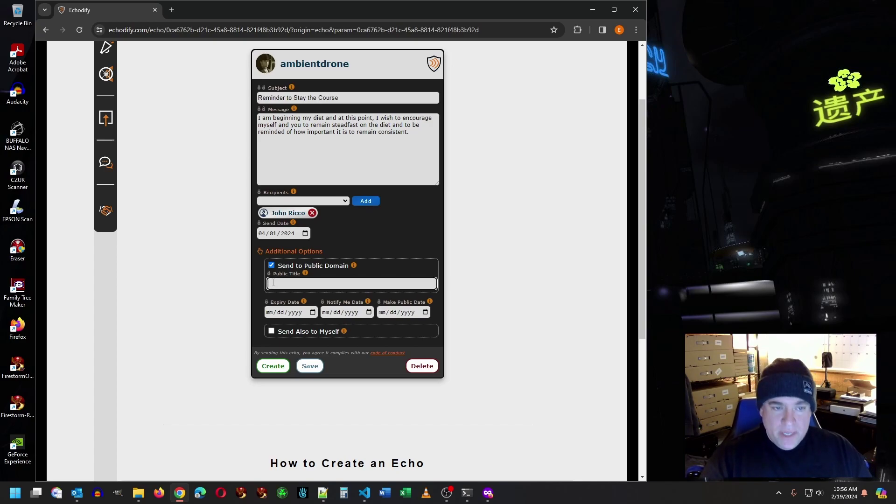
{"action": "left_click_drag", "start_coordinate": [339, 98], "coordinate": [260, 98]}
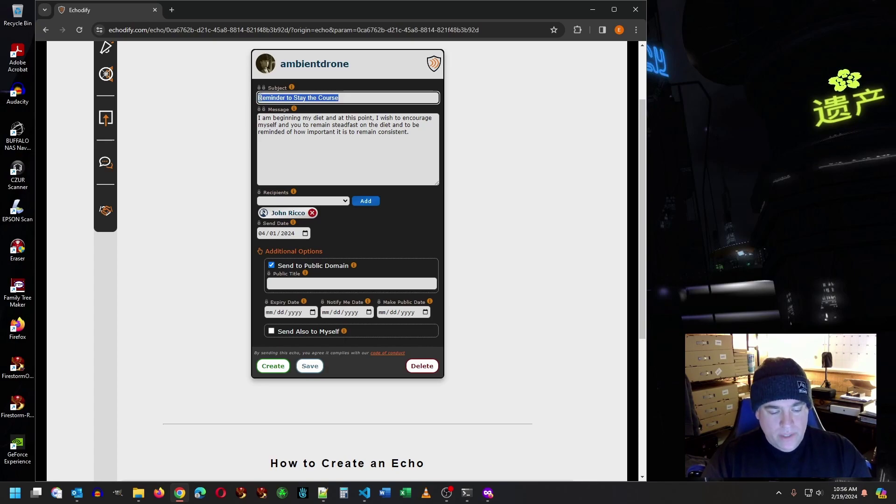
{"action": "key", "text": "ctrl+c"}
{"action": "left_click", "coordinate": [291, 285]}
{"action": "key", "text": "ctrl+v"}
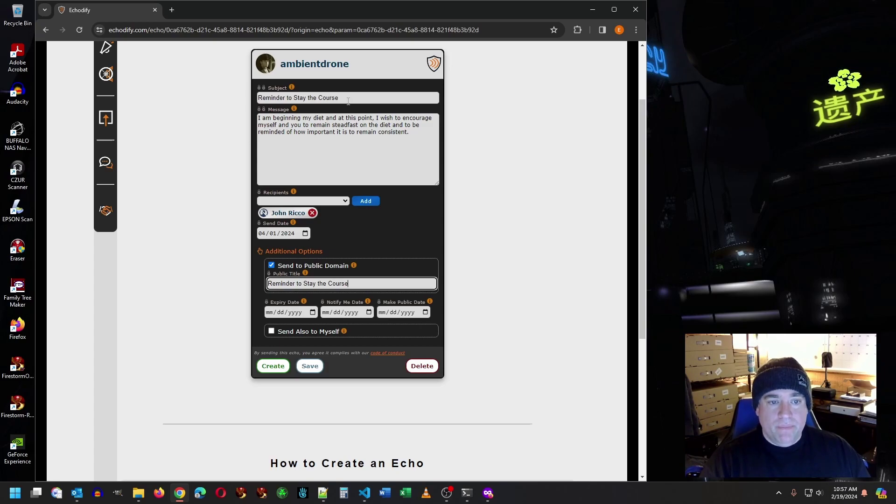
{"action": "mouse_move", "coordinate": [353, 283]}
{"action": "left_mouse_down"}
{"action": "mouse_move", "coordinate": [267, 284]}
{"action": "mouse_move", "coordinate": [354, 284]}
{"action": "left_mouse_up"}
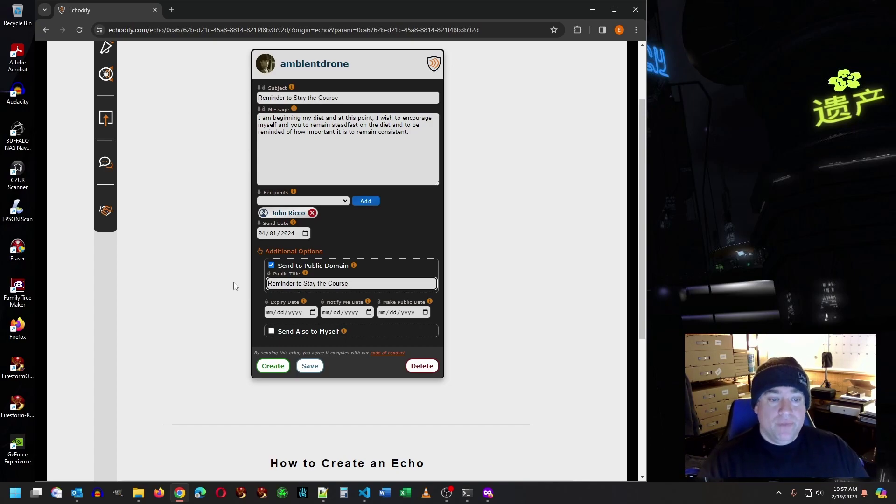
Create the echo with its public settings and expand the created echo's additional options
{"action": "left_click", "coordinate": [273, 368]}
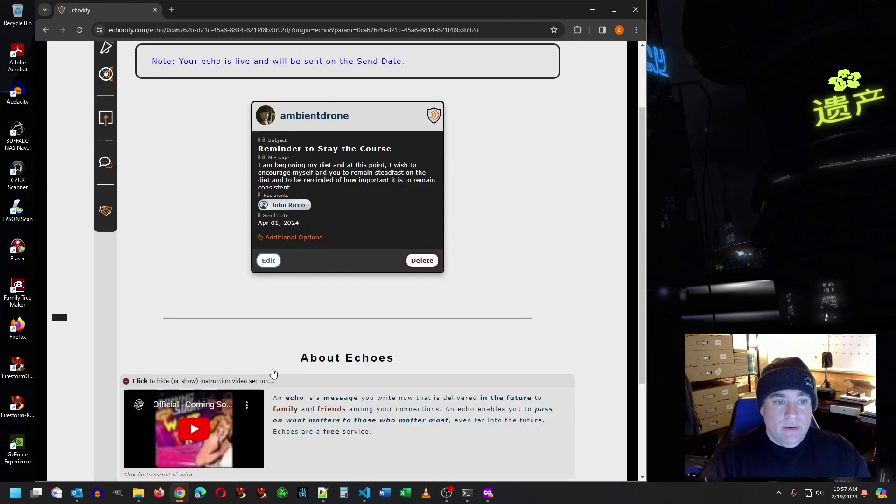
{"action": "key", "text": "ctrl"}
{"action": "key", "text": "ctrl"}
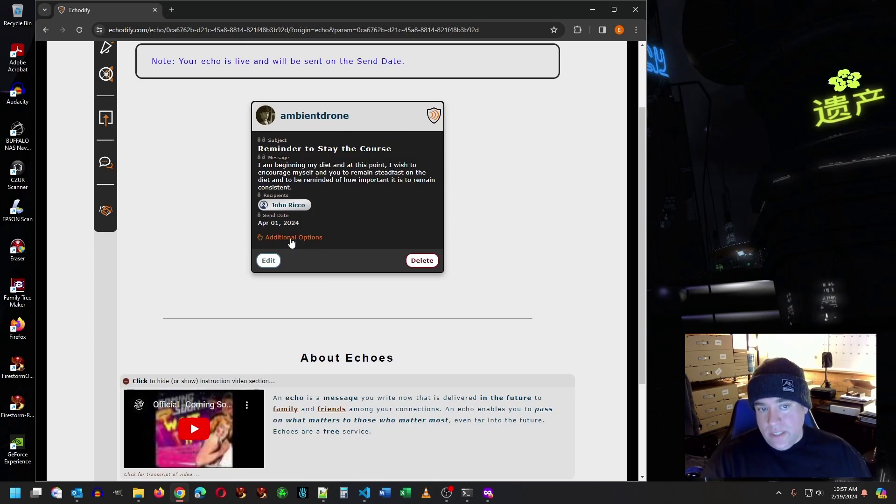
{"action": "left_click", "coordinate": [292, 239]}
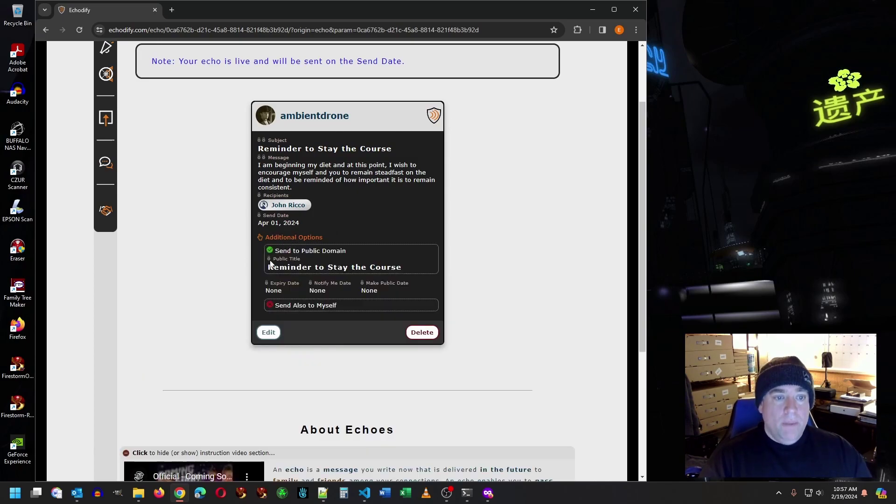
{"action": "key", "text": "ctrl"}
Highlight Send to Public Domain and the saved public title 'Reminder to Stay the Course'
{"action": "left_click_drag", "start_coordinate": [271, 251], "coordinate": [345, 251]}
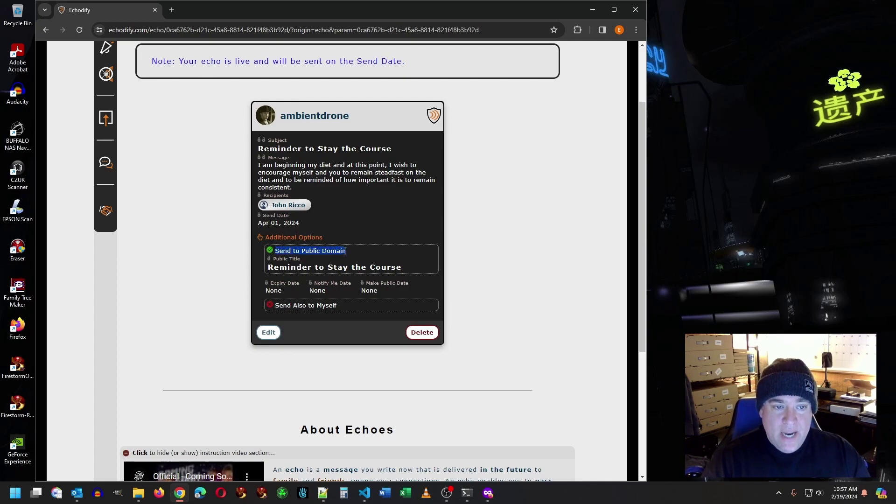
{"action": "mouse_move", "coordinate": [273, 266]}
{"action": "left_mouse_down"}
{"action": "mouse_move", "coordinate": [417, 269]}
{"action": "mouse_move", "coordinate": [270, 267]}
{"action": "left_mouse_up"}
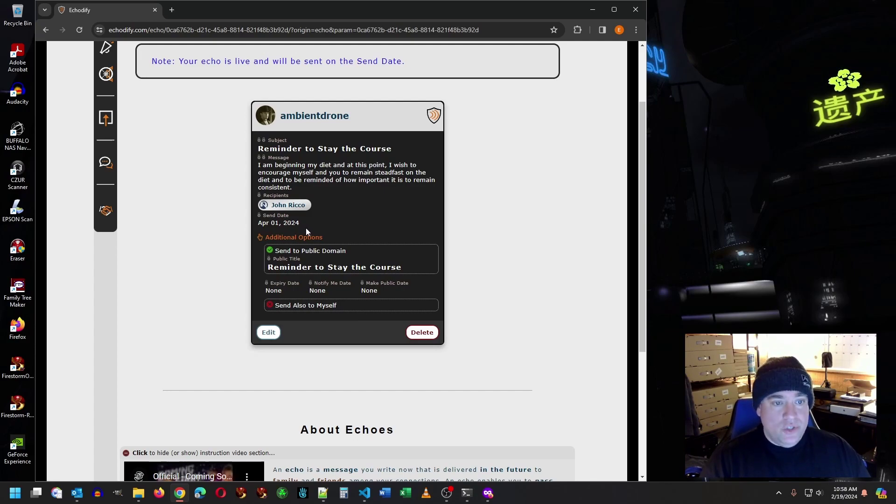
{"action": "left_click_drag", "start_coordinate": [269, 267], "coordinate": [403, 268]}
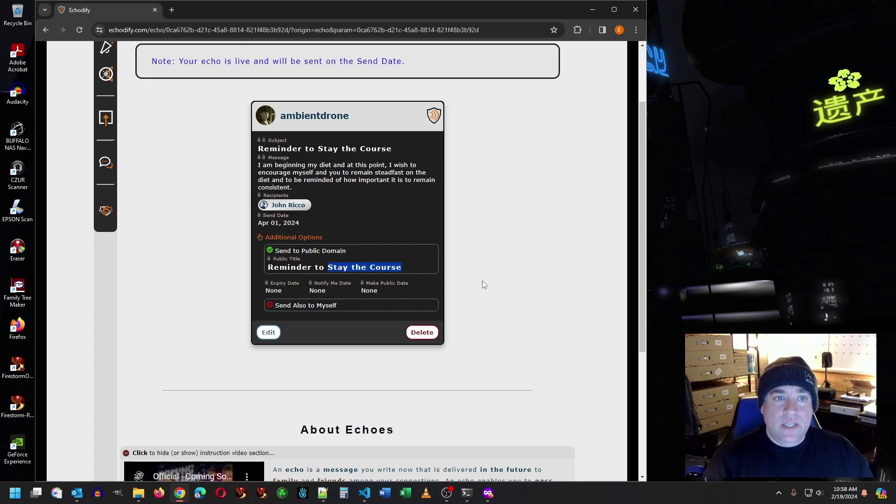
{"action": "mouse_move", "coordinate": [352, 117]}
{"action": "left_mouse_down"}
{"action": "mouse_move", "coordinate": [281, 116]}
{"action": "mouse_move", "coordinate": [353, 116]}
{"action": "left_mouse_up"}
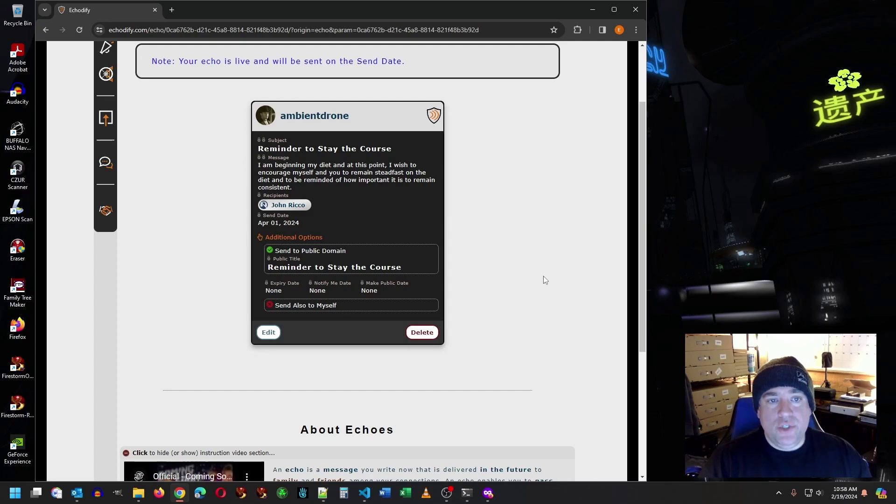
{"action": "scroll", "coordinate": [543, 276], "scroll_direction": "up", "scroll_amount": 2}
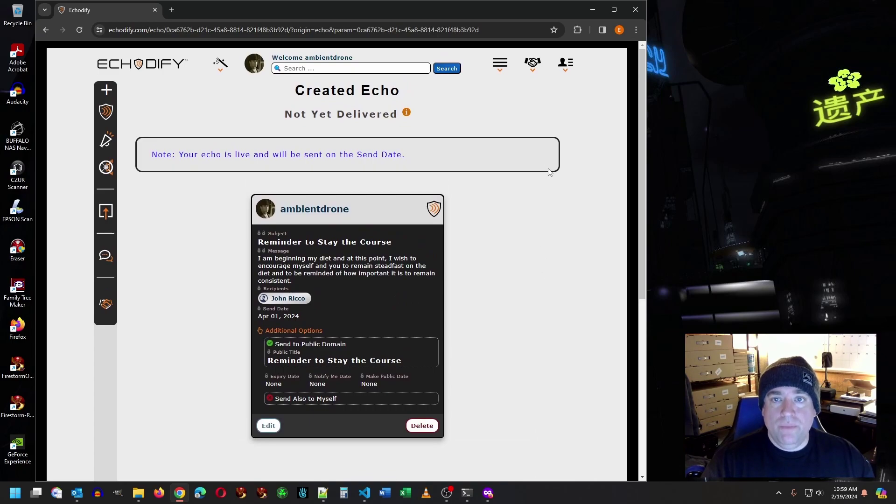
Search the members list using a suggested surname
{"action": "left_click", "coordinate": [300, 68]}
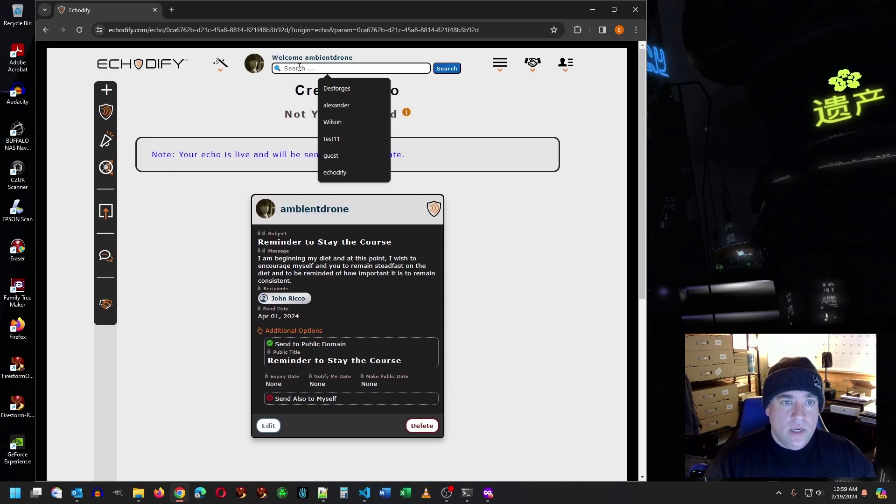
{"action": "left_click", "coordinate": [329, 89]}
{"action": "left_click", "coordinate": [447, 68]}
{"action": "scroll", "coordinate": [465, 323], "scroll_direction": "down", "scroll_amount": 5}
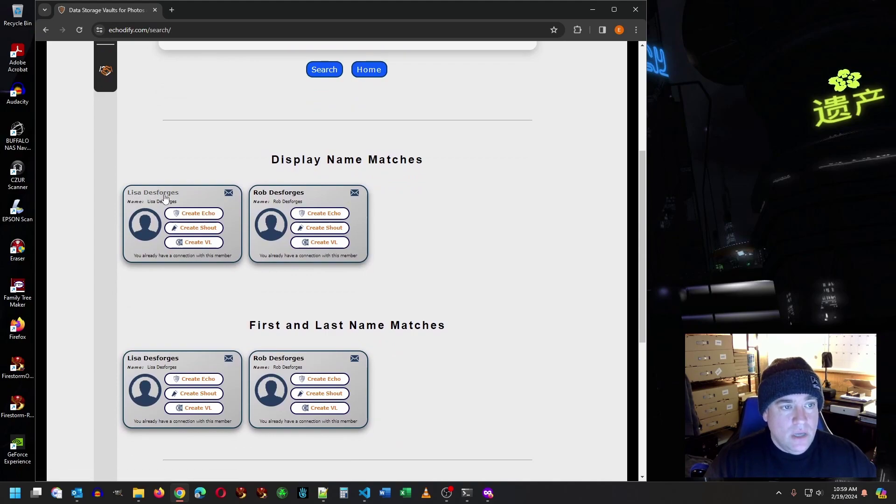
Open the first matching member's profile, copy their name, and try subscribing to them
{"action": "left_click", "coordinate": [144, 230]}
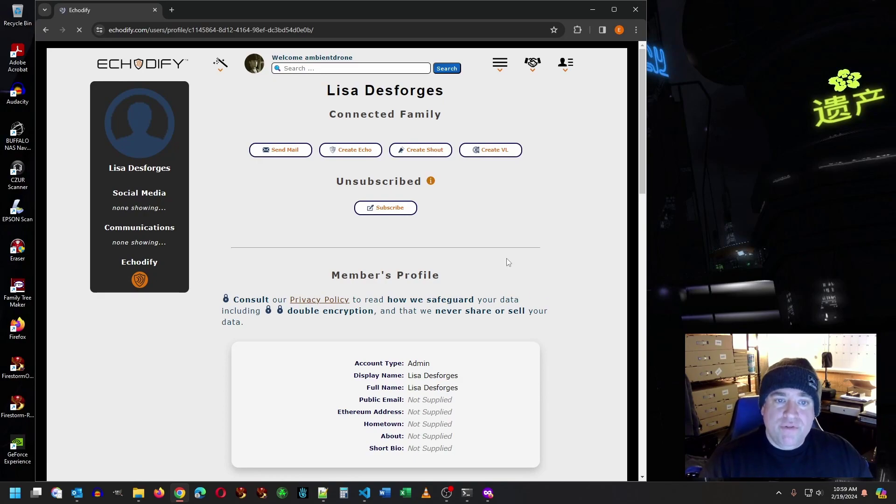
{"action": "left_click_drag", "start_coordinate": [327, 92], "coordinate": [455, 92]}
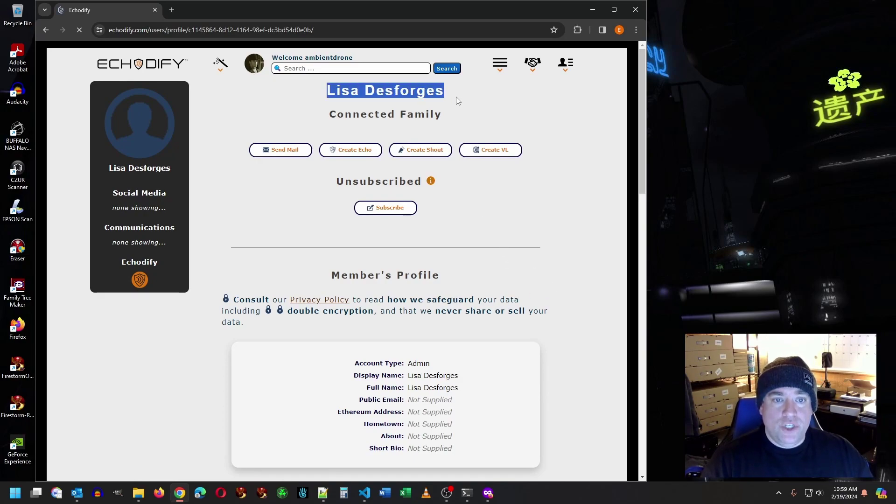
{"action": "key", "text": "ctrl+c"}
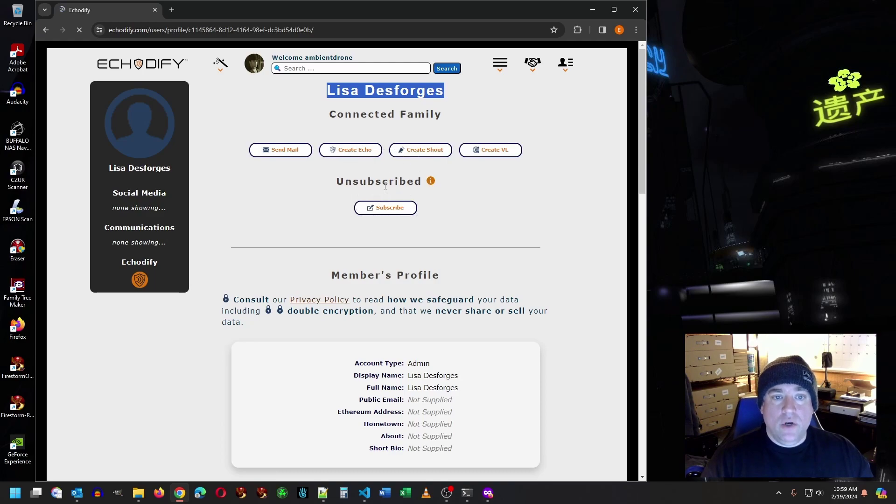
{"action": "left_click", "coordinate": [393, 214]}
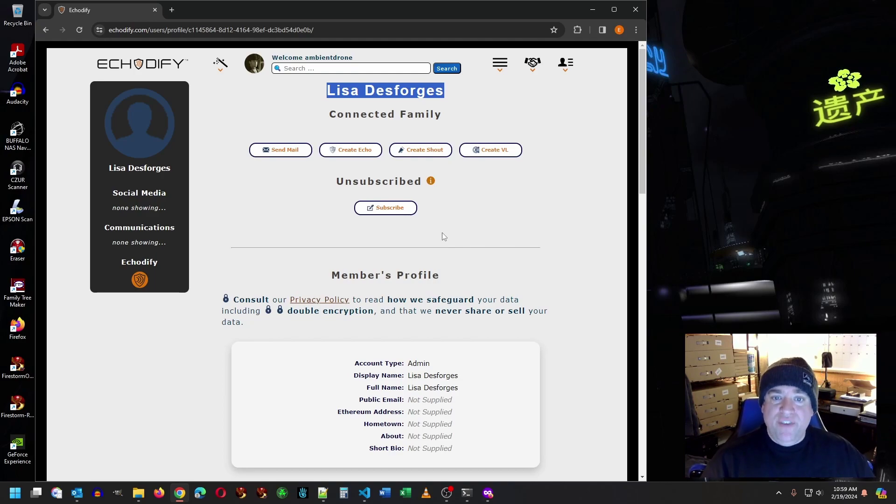
Return to the welcome page and review the empty Your Subscribed Echoes section
{"action": "left_click", "coordinate": [139, 69]}
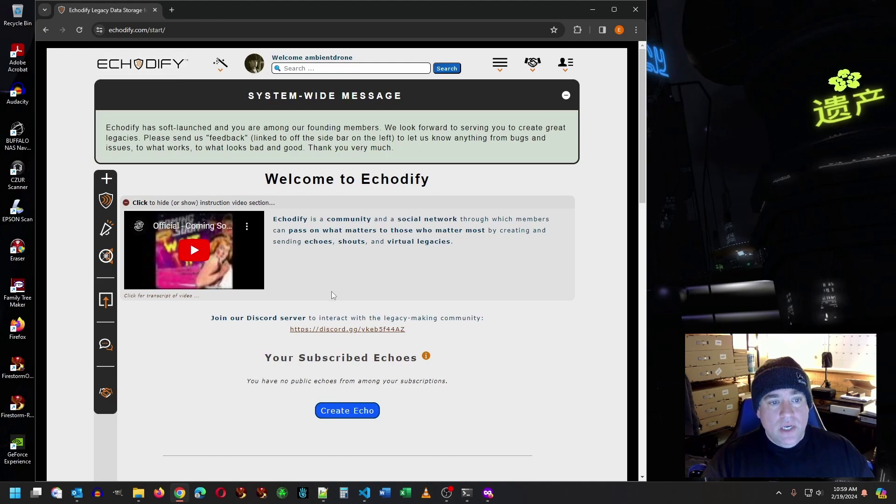
{"action": "scroll", "coordinate": [273, 334], "scroll_direction": "down", "scroll_amount": 3}
{"action": "left_click_drag", "start_coordinate": [264, 219], "coordinate": [416, 219]}
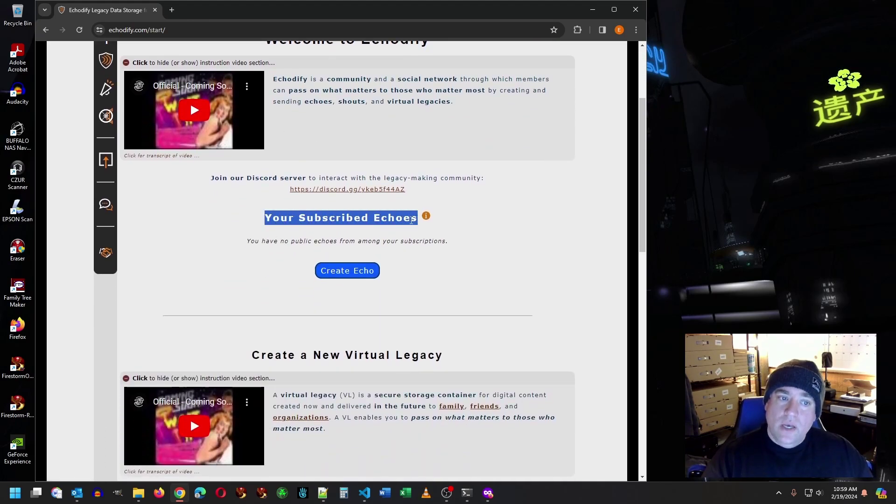
{"action": "left_click_drag", "start_coordinate": [260, 242], "coordinate": [424, 242]}
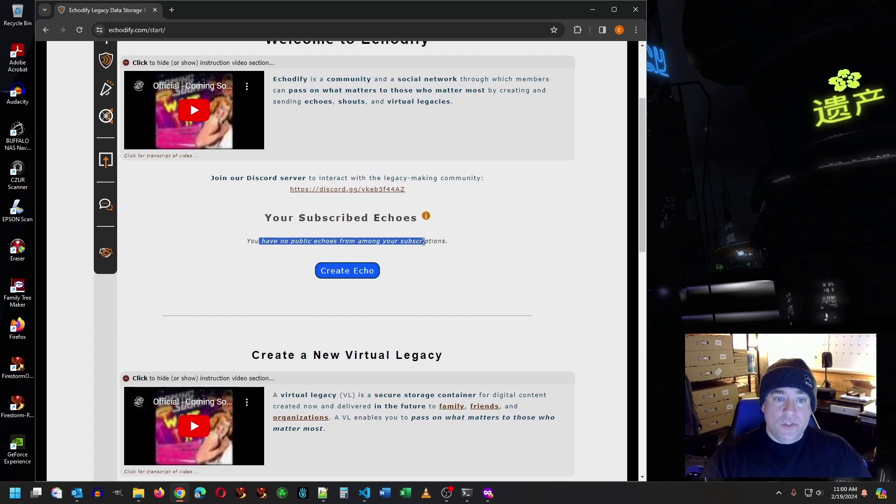
{"action": "left_click_drag", "start_coordinate": [259, 241], "coordinate": [400, 241]}
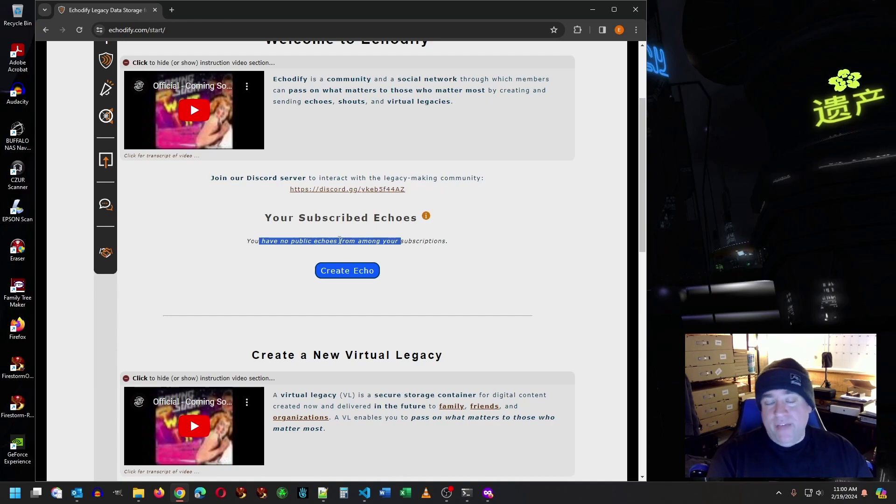
{"action": "scroll", "coordinate": [340, 241], "scroll_direction": "up", "scroll_amount": 3}
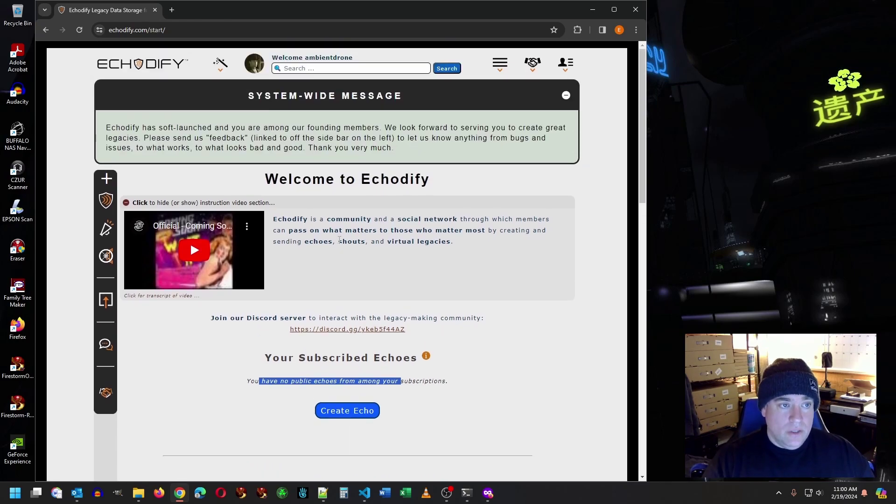
Show the Created Echoes list from the my-echoes overview
{"action": "left_click", "coordinate": [107, 202]}
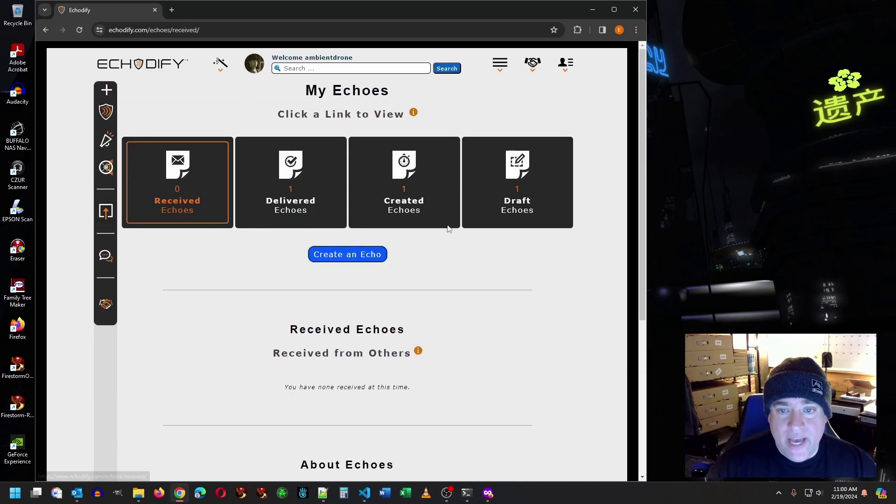
{"action": "left_click", "coordinate": [403, 204]}
{"action": "scroll", "coordinate": [412, 296], "scroll_direction": "down", "scroll_amount": 5}
{"action": "scroll", "coordinate": [287, 374], "scroll_direction": "up", "scroll_amount": 1}
Reopen the created echo as a draft and expand its additional options
{"action": "left_click", "coordinate": [270, 356]}
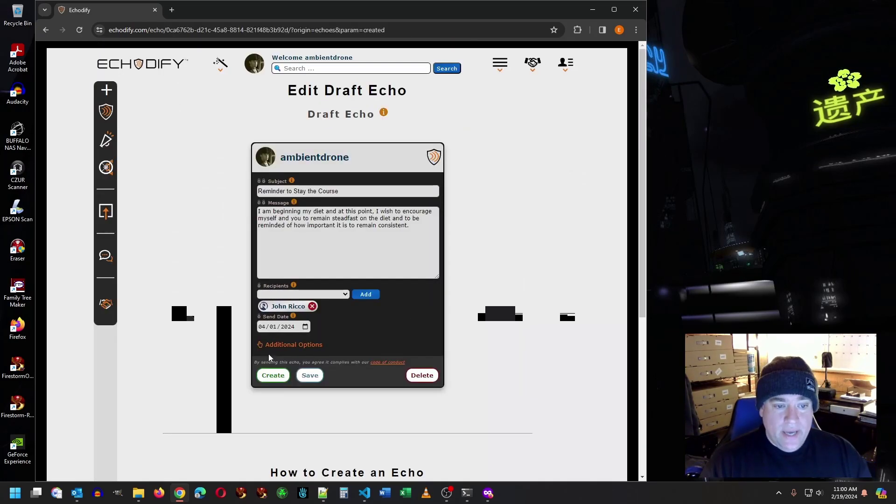
{"action": "left_click", "coordinate": [285, 347]}
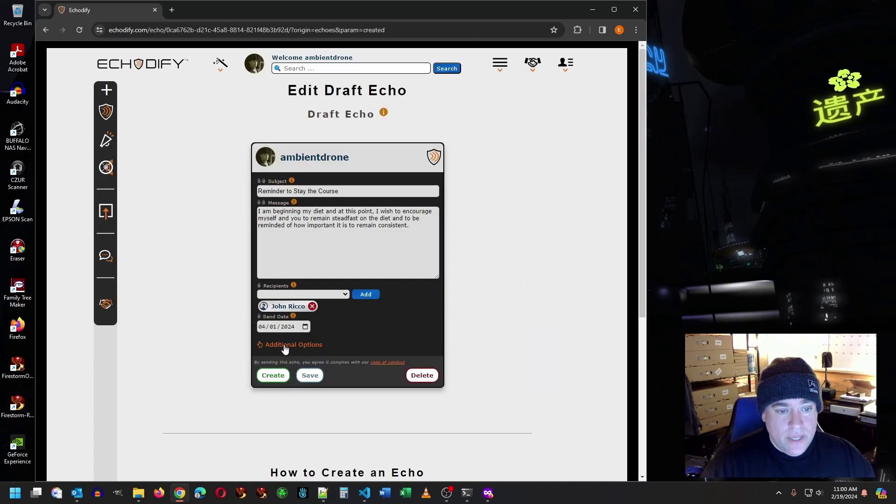
{"action": "left_click", "coordinate": [285, 346]}
{"action": "scroll", "coordinate": [361, 292], "scroll_direction": "down", "scroll_amount": 2}
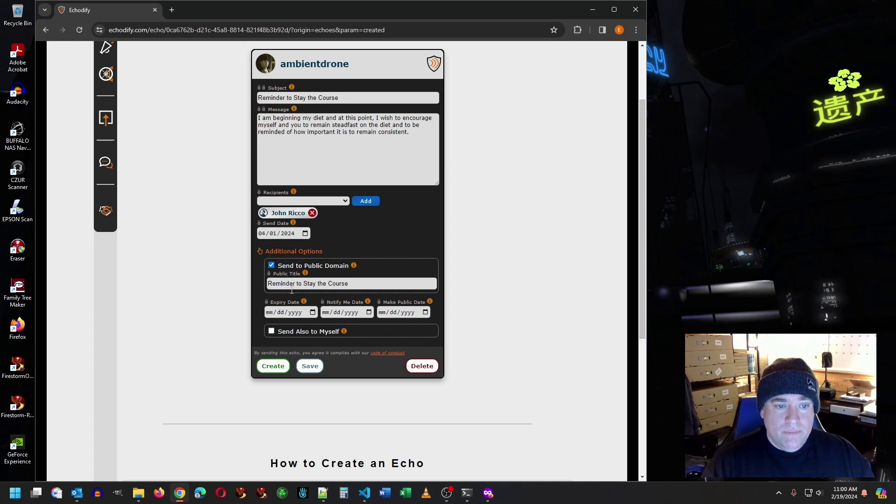
{"action": "scroll", "coordinate": [291, 292], "scroll_direction": "down", "scroll_amount": 1}
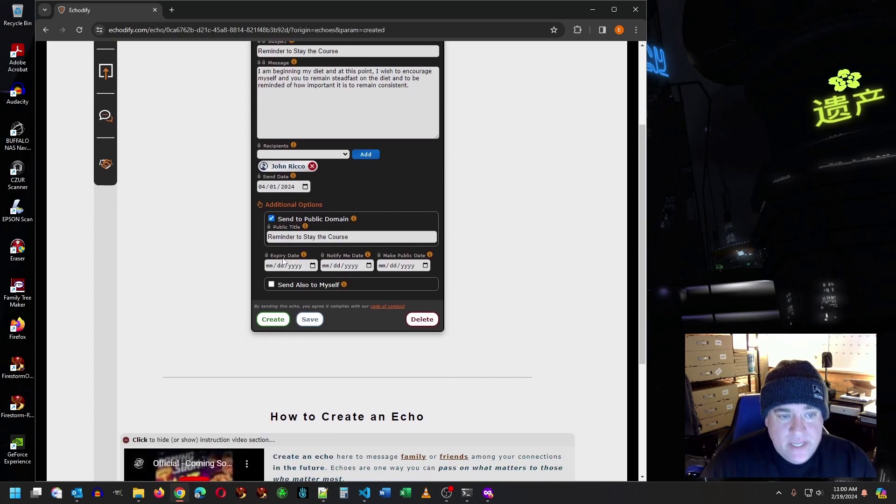
{"action": "key", "text": "ctrl"}
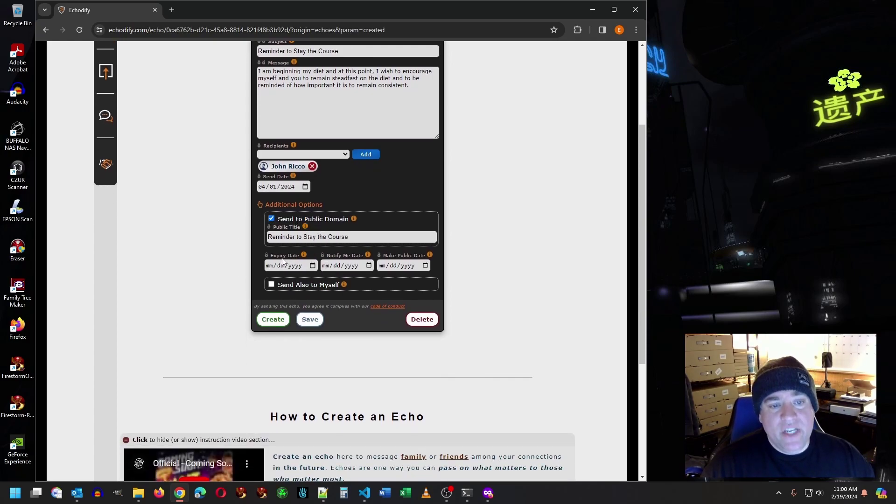
{"action": "key", "text": "ctrl"}
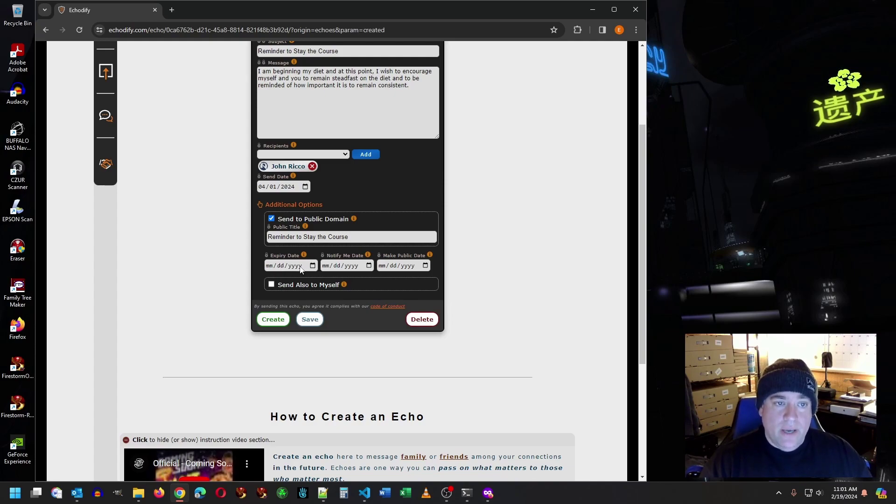
Point out the Send Date and the expiry, notify and make-public date fields
{"action": "left_click", "coordinate": [276, 181]}
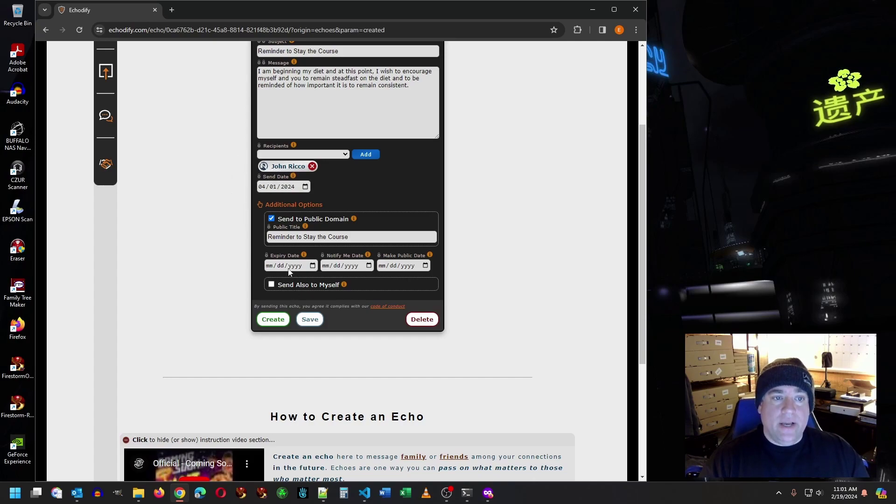
{"action": "left_click", "coordinate": [282, 194]}
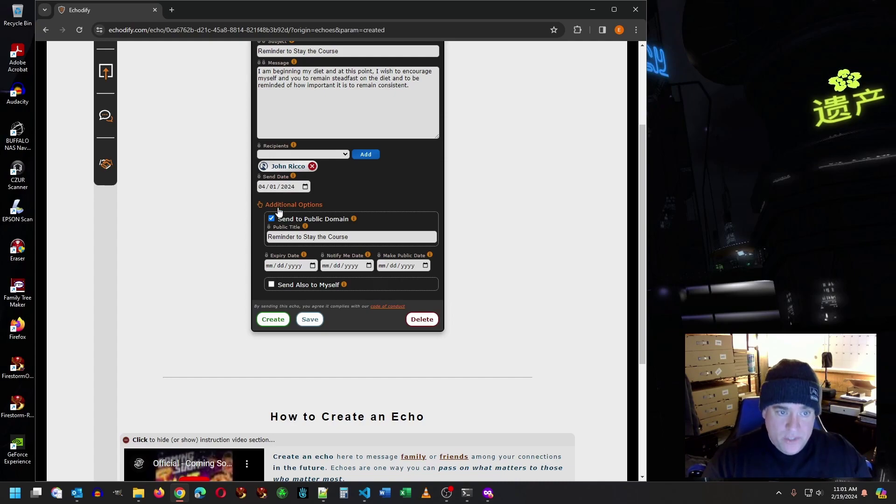
{"action": "left_click", "coordinate": [283, 267]}
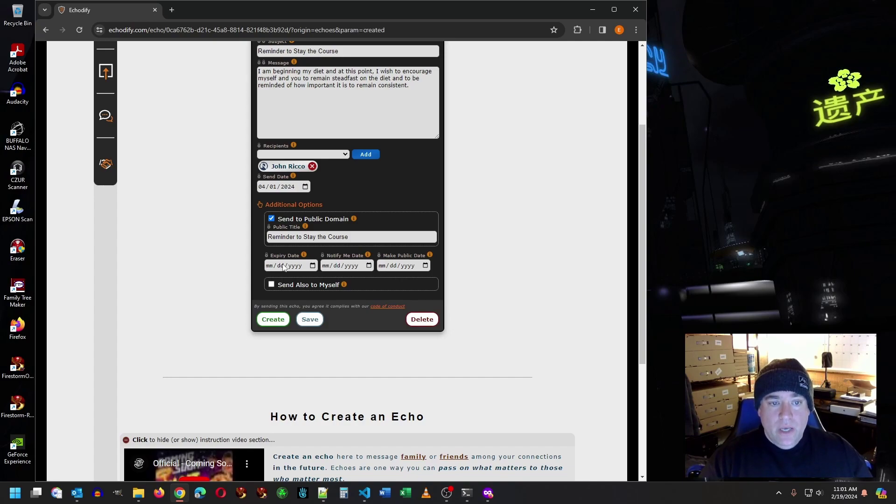
{"action": "left_click", "coordinate": [350, 269]}
{"action": "left_click", "coordinate": [350, 270]}
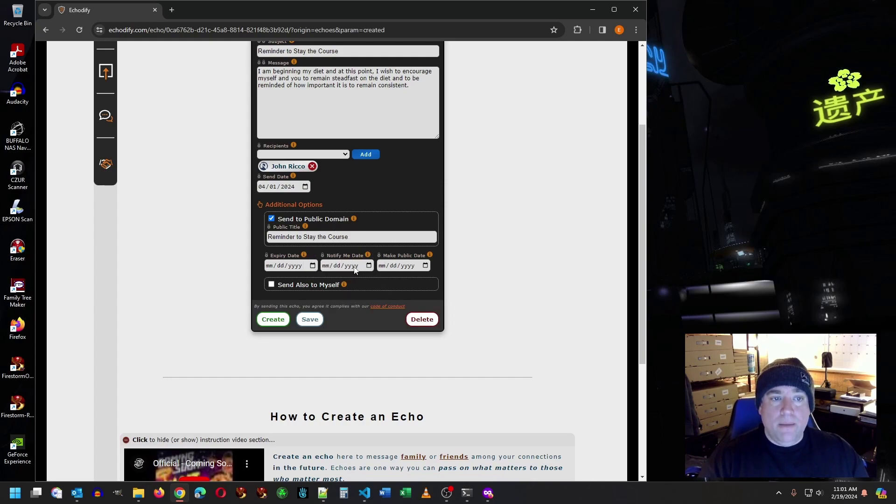
{"action": "left_click", "coordinate": [277, 180]}
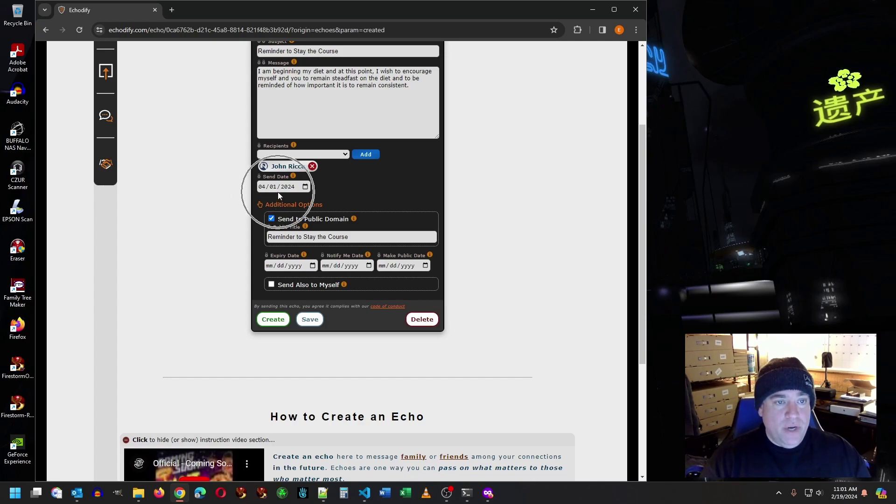
Set the Notify Me Date to 03/25/2024 using the date picker
{"action": "left_click", "coordinate": [369, 265]}
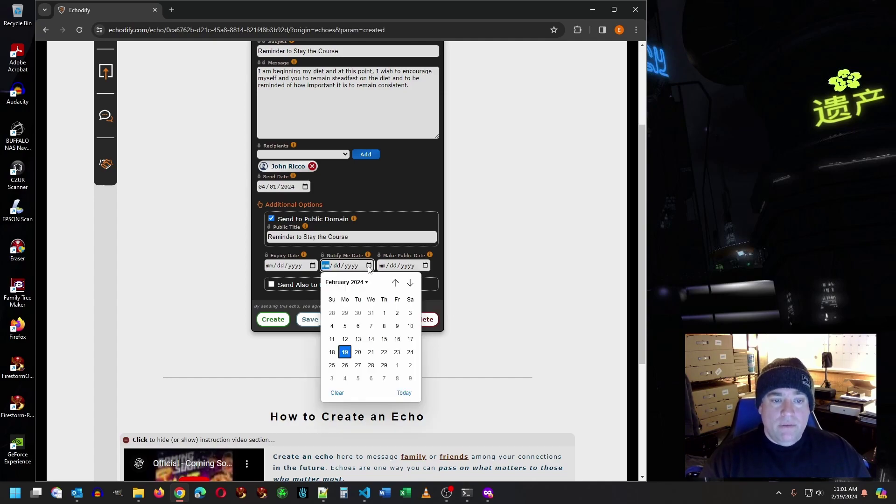
{"action": "left_click", "coordinate": [410, 283]}
{"action": "left_click", "coordinate": [410, 283]}
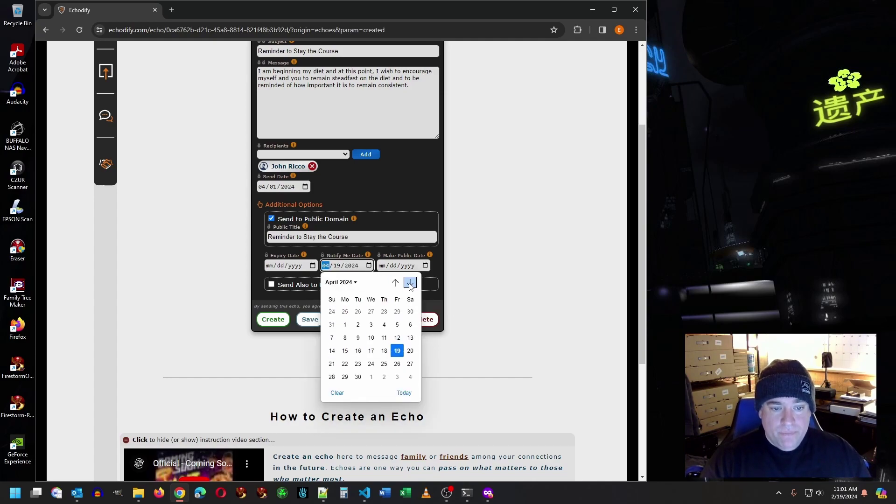
{"action": "left_click", "coordinate": [395, 283]}
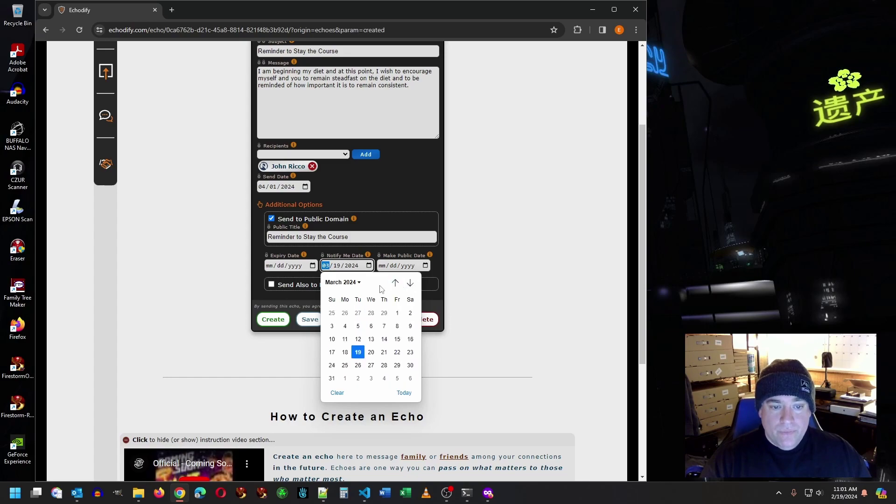
{"action": "left_click", "coordinate": [345, 365]}
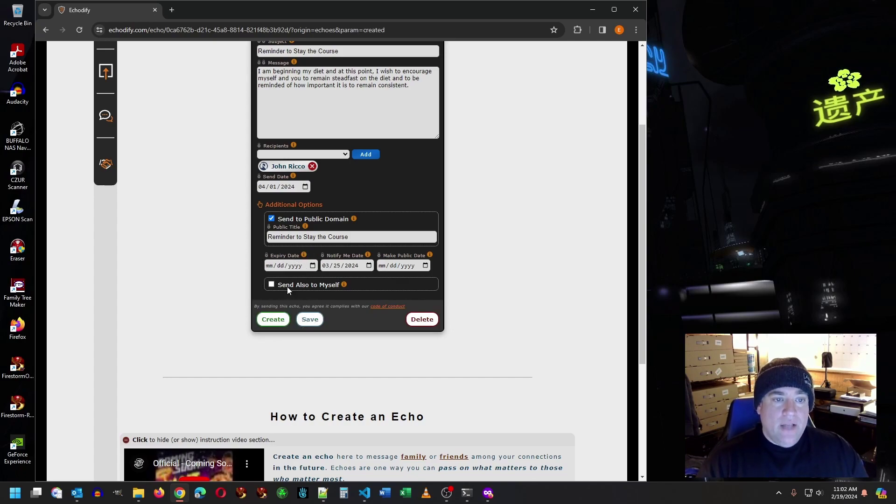
Turn on Send Also to Myself and review the message text
{"action": "left_click", "coordinate": [272, 285]}
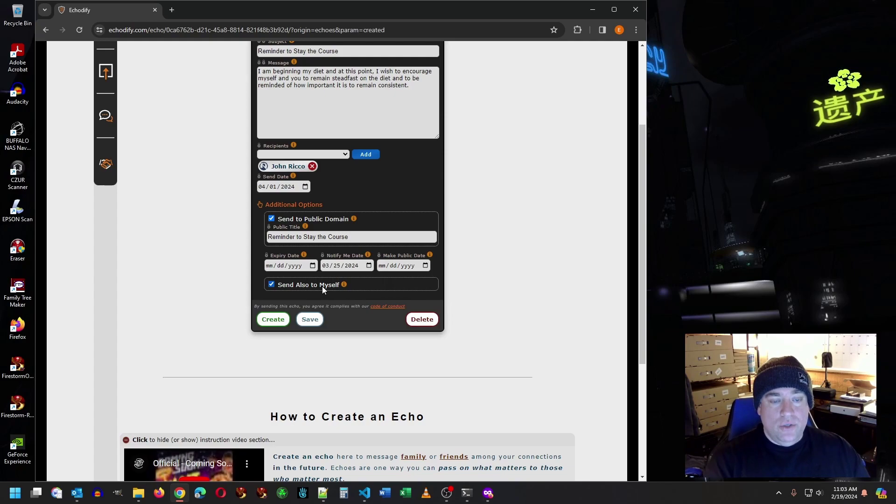
{"action": "scroll", "coordinate": [322, 287], "scroll_direction": "up", "scroll_amount": 1}
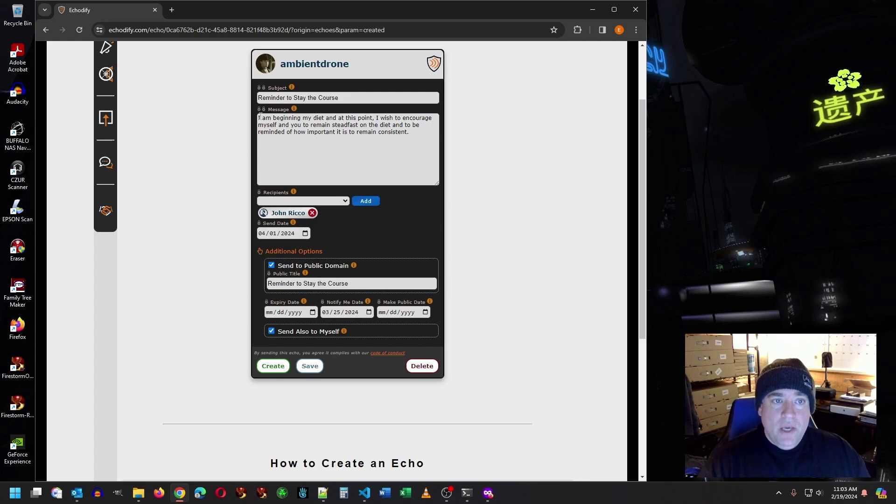
{"action": "left_click_drag", "start_coordinate": [260, 118], "coordinate": [407, 133]}
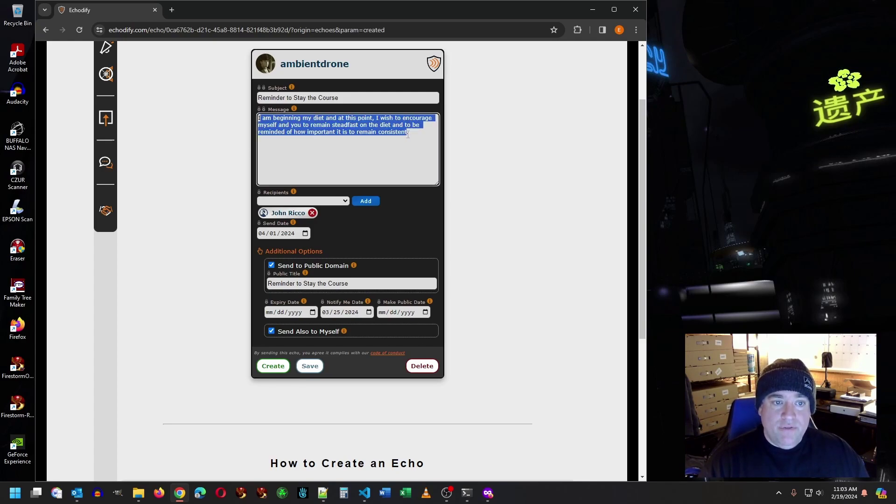
{"action": "left_click", "coordinate": [329, 132]}
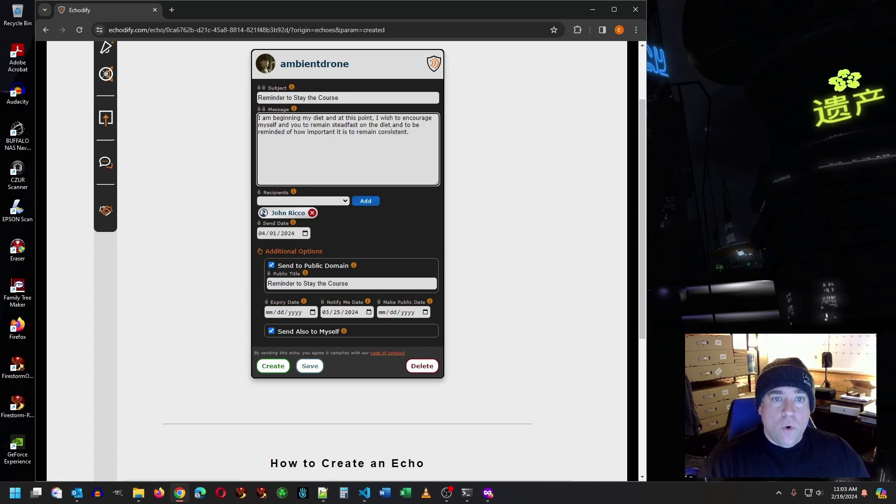
{"action": "left_click_drag", "start_coordinate": [302, 118], "coordinate": [346, 119]}
{"action": "left_click", "coordinate": [369, 125]}
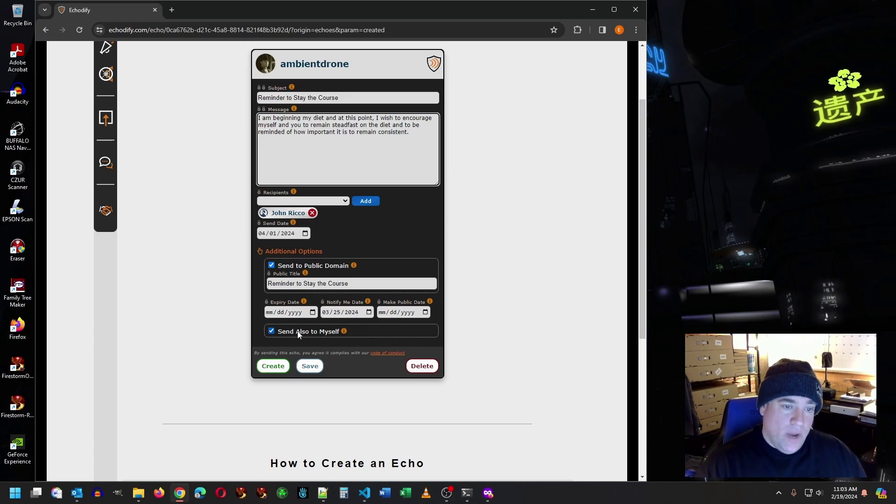
Turn off Send to Public Domain, clear the Public Title, and create the echo
{"action": "left_click", "coordinate": [272, 265]}
{"action": "triple_click", "coordinate": [350, 284]}
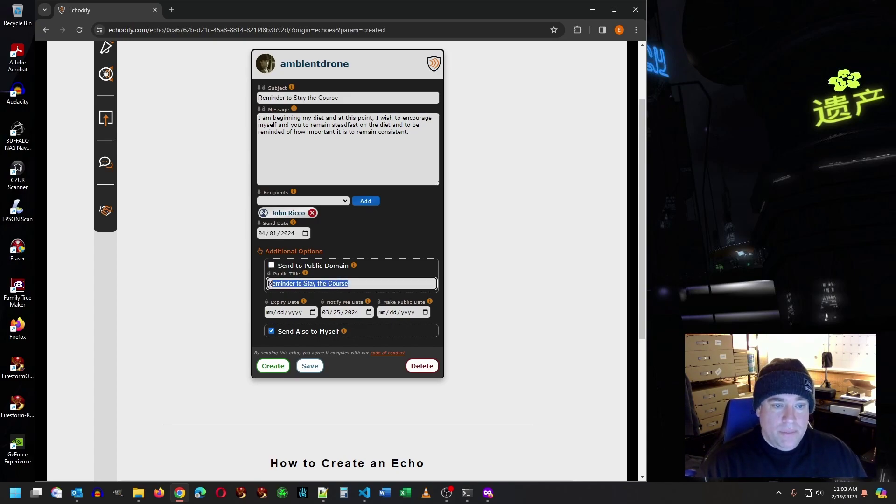
{"action": "key", "text": "BackSpace"}
{"action": "left_click", "coordinate": [294, 266]}
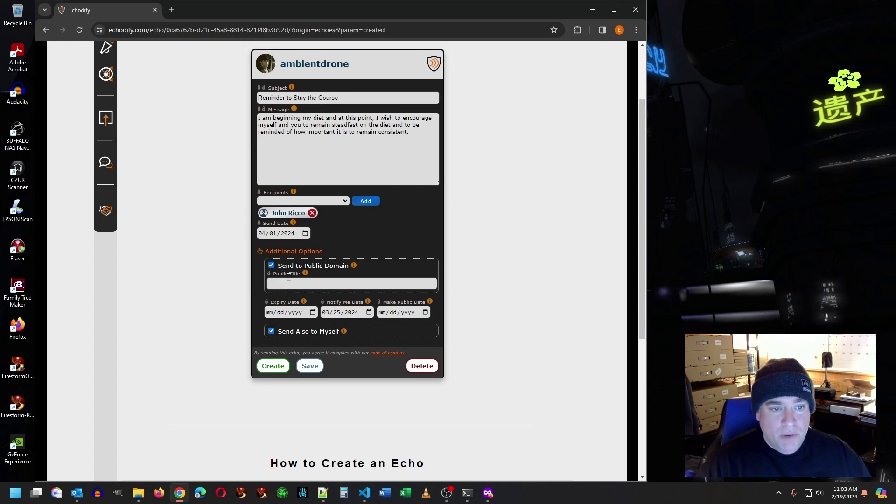
{"action": "left_click", "coordinate": [272, 265]}
{"action": "left_click", "coordinate": [273, 337]}
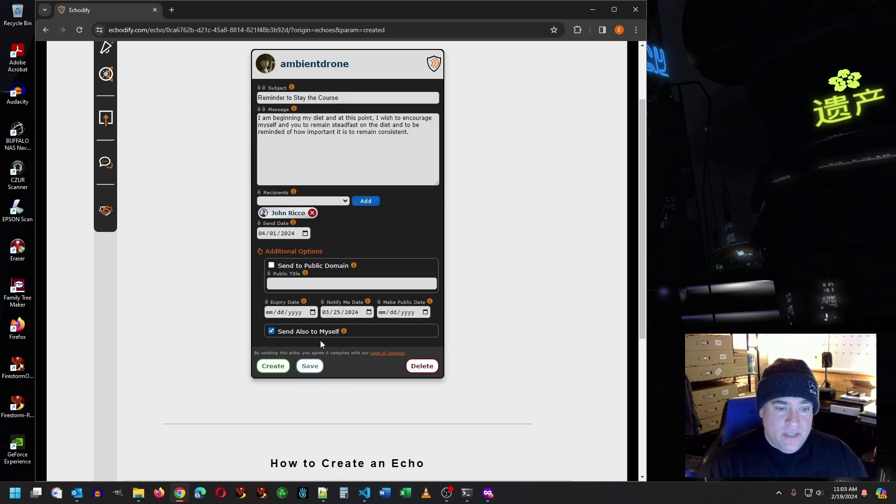
{"action": "left_click", "coordinate": [274, 368]}
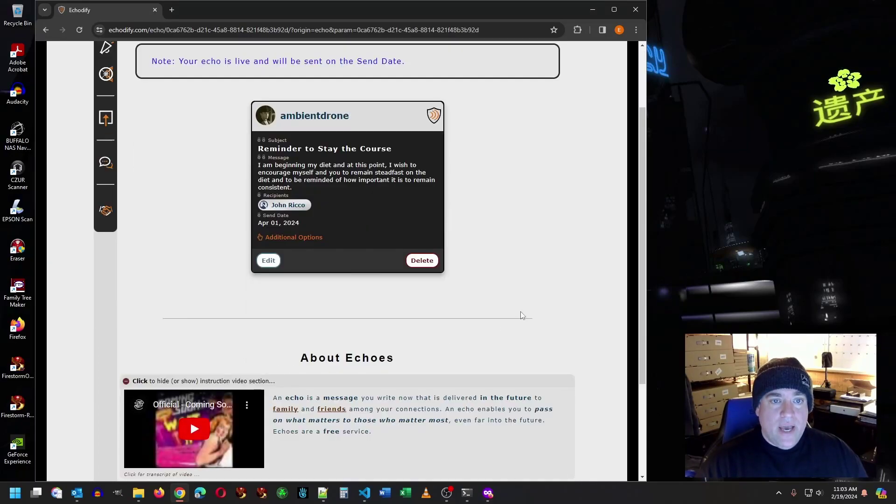
Check the live note and expanded options: notify date Mar 25, 2024, copy to self on
{"action": "scroll", "coordinate": [520, 312], "scroll_direction": "up", "scroll_amount": 1}
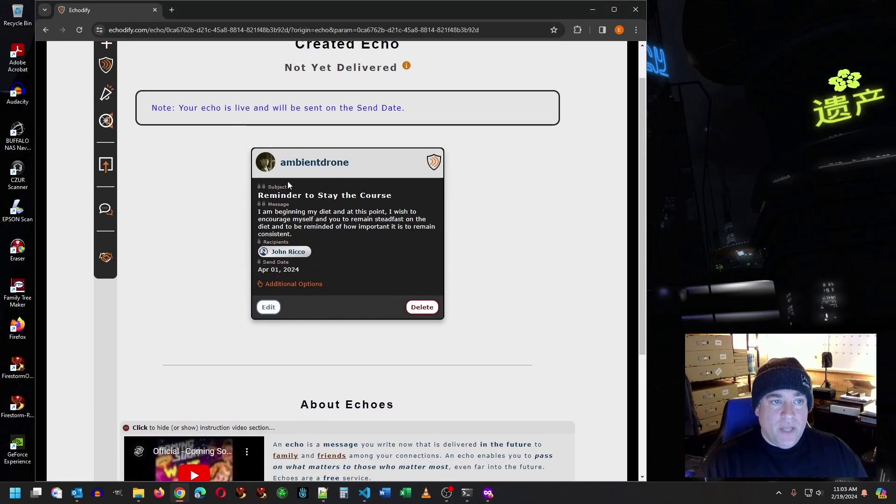
{"action": "left_click_drag", "start_coordinate": [198, 107], "coordinate": [394, 107]}
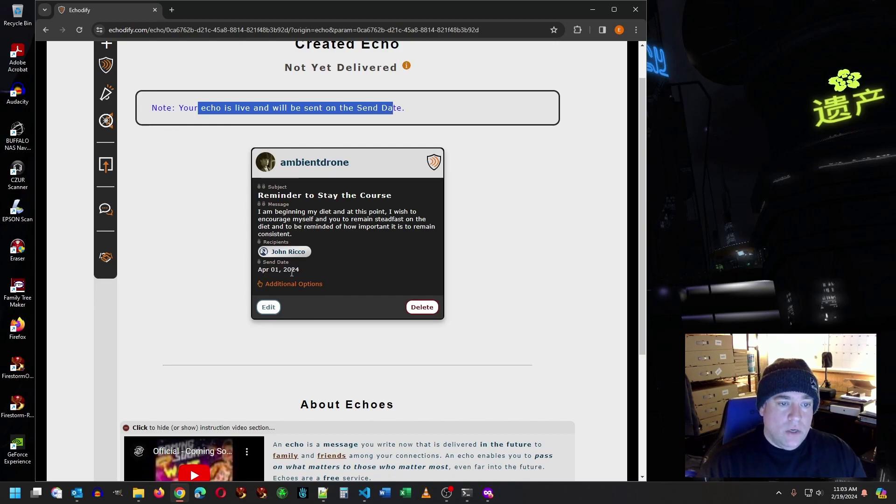
{"action": "left_click", "coordinate": [287, 288]}
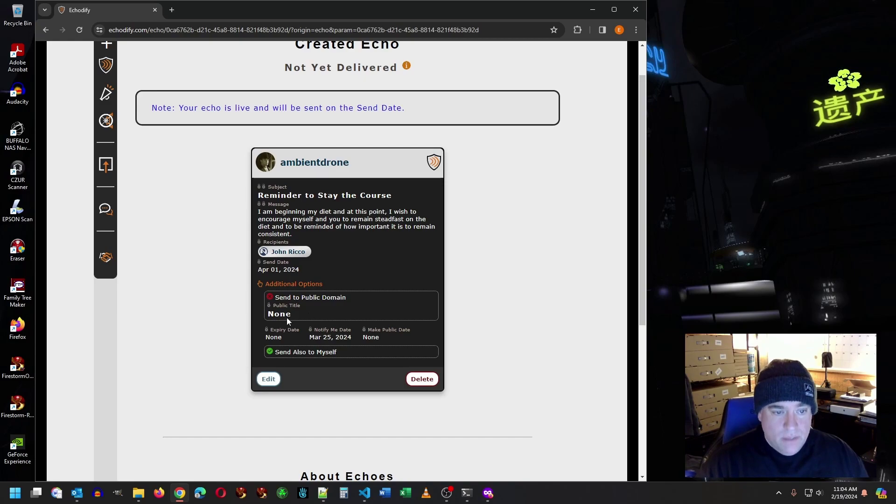
{"action": "key", "text": "ctrl"}
{"action": "key", "text": "ctrl"}
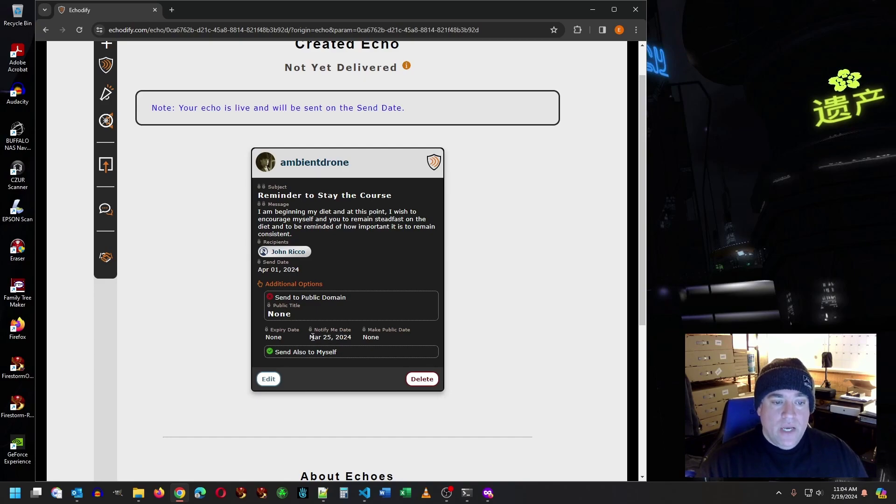
{"action": "key", "text": "ctrl"}
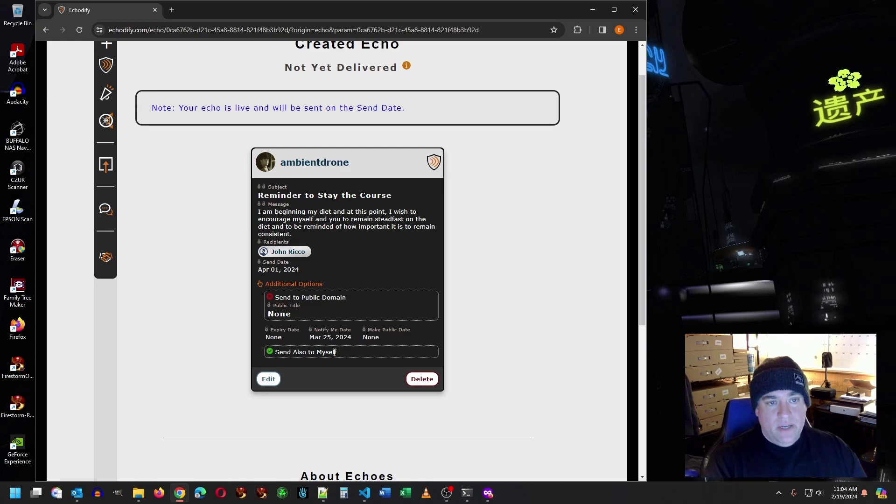
{"action": "scroll", "coordinate": [333, 352], "scroll_direction": "up", "scroll_amount": 1}
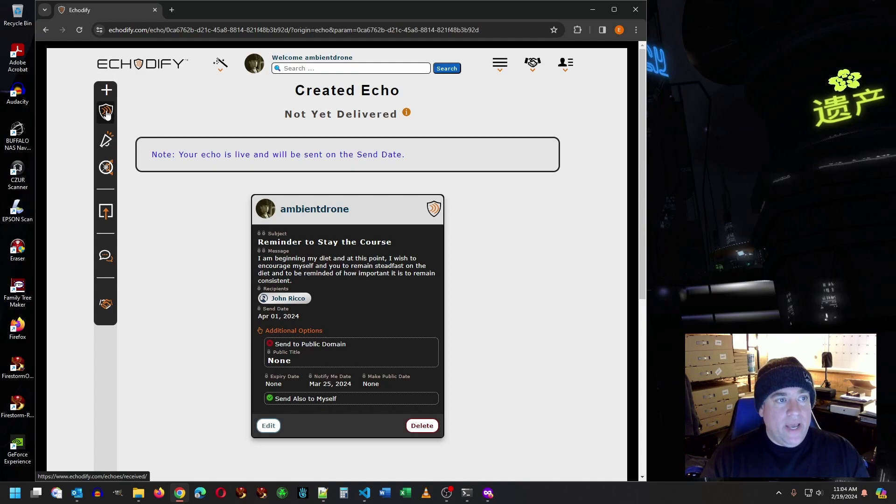
From Created Echoes, reopen 'Reminder to Stay the Course', resubmit it, then delete the echo
{"action": "left_click", "coordinate": [106, 112]}
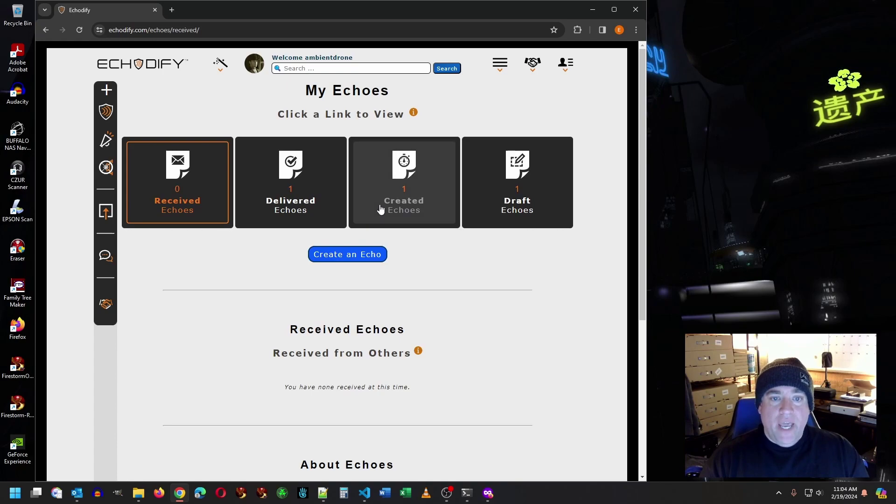
{"action": "left_click", "coordinate": [406, 210]}
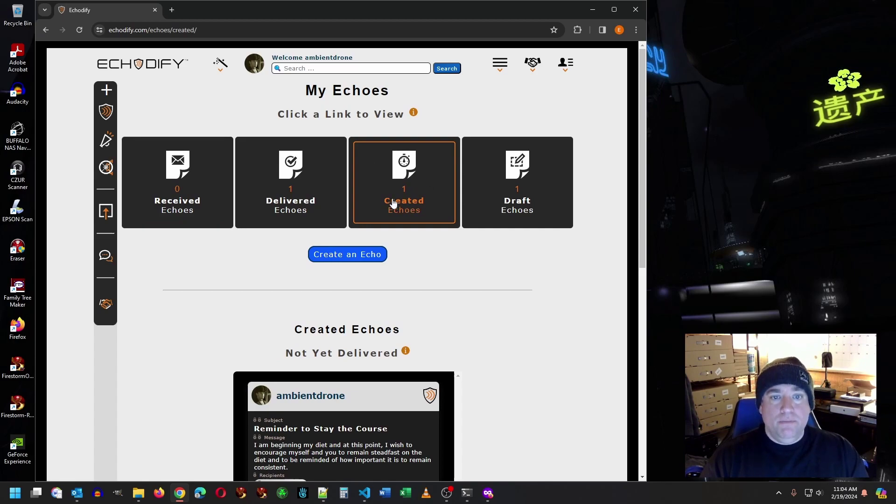
{"action": "scroll", "coordinate": [409, 217], "scroll_direction": "down", "scroll_amount": 3}
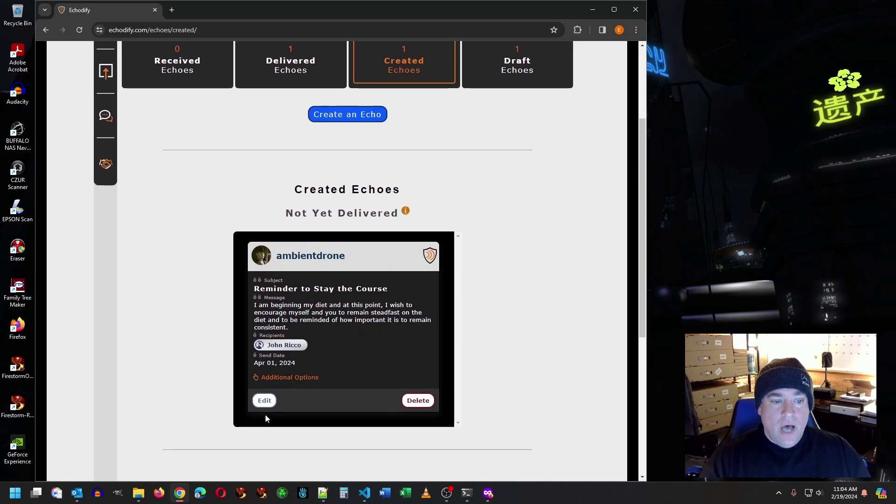
{"action": "left_click", "coordinate": [264, 400]}
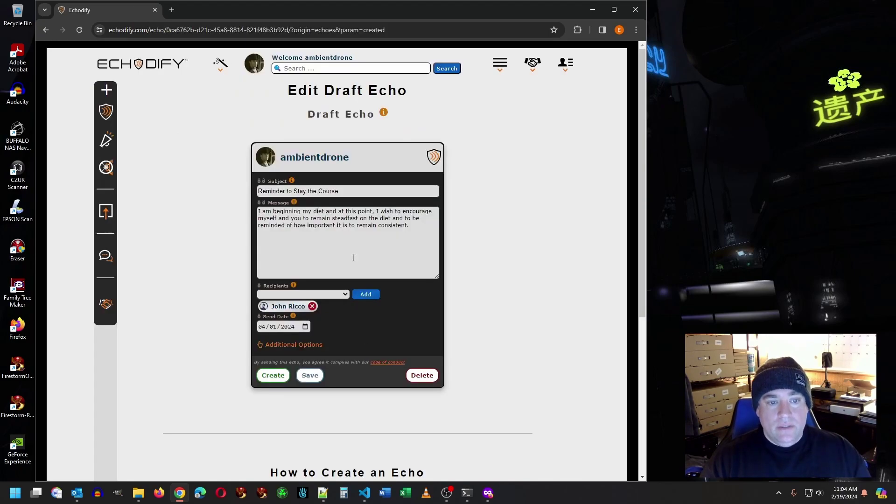
{"action": "left_click", "coordinate": [270, 377]}
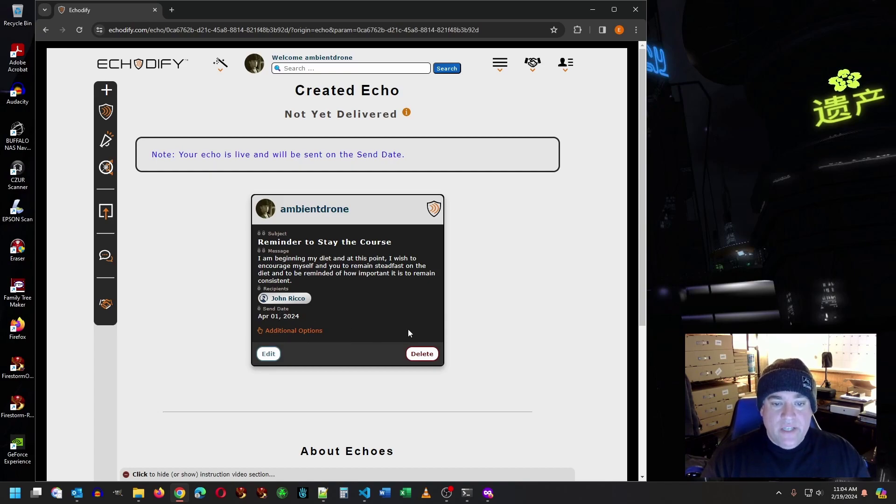
{"action": "left_click", "coordinate": [422, 356]}
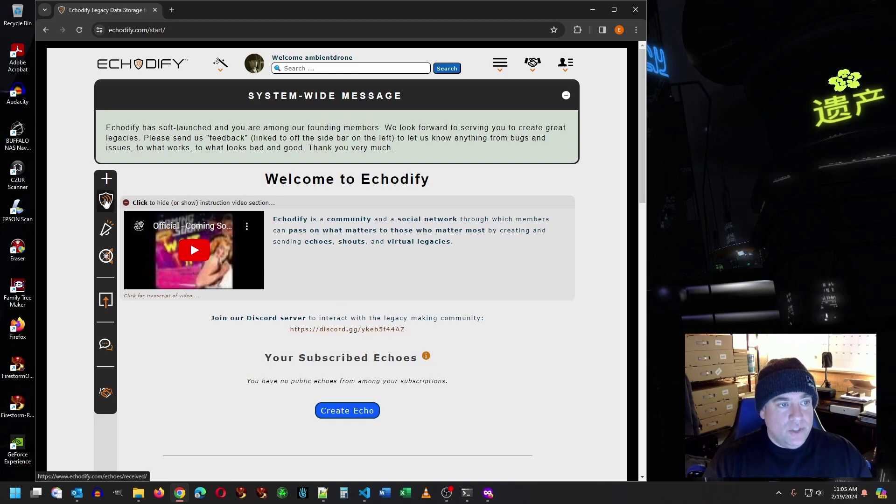
Check that My Echoes' Created Echoes list shows 0 created and the none-created message
{"action": "left_click", "coordinate": [105, 199]}
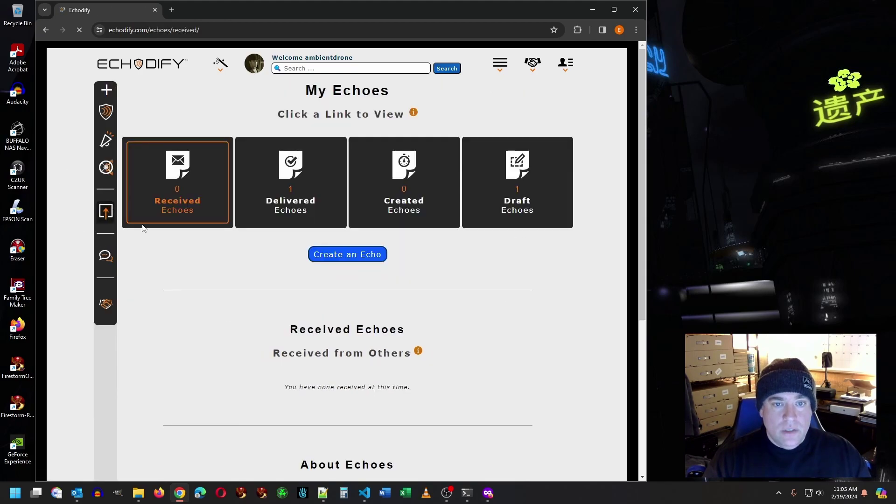
{"action": "left_click", "coordinate": [405, 196]}
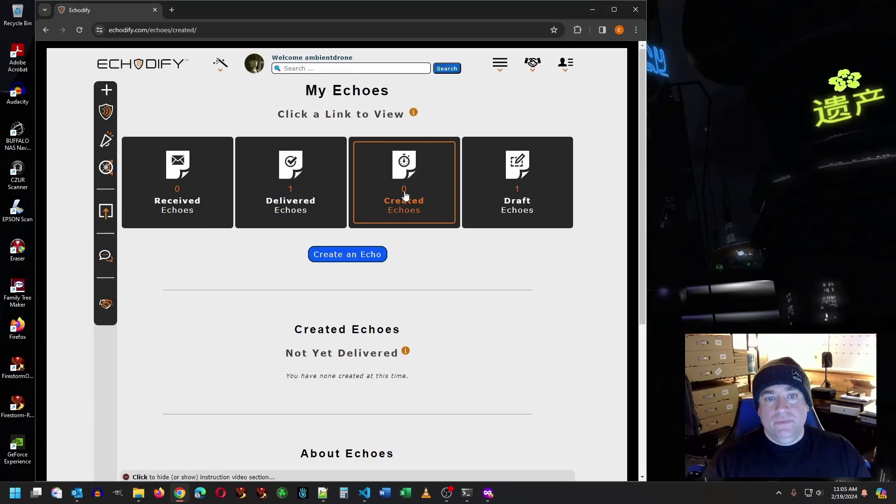
{"action": "scroll", "coordinate": [290, 306], "scroll_direction": "down", "scroll_amount": 1}
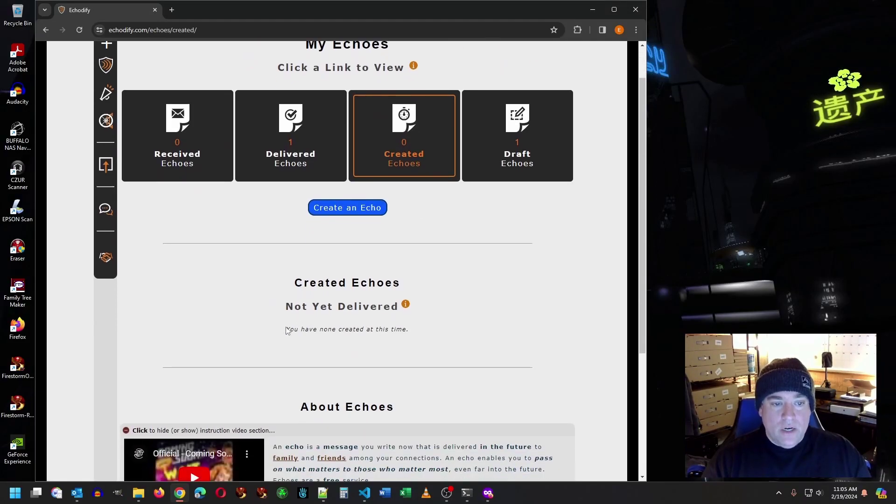
{"action": "left_click_drag", "start_coordinate": [289, 328], "coordinate": [408, 330]}
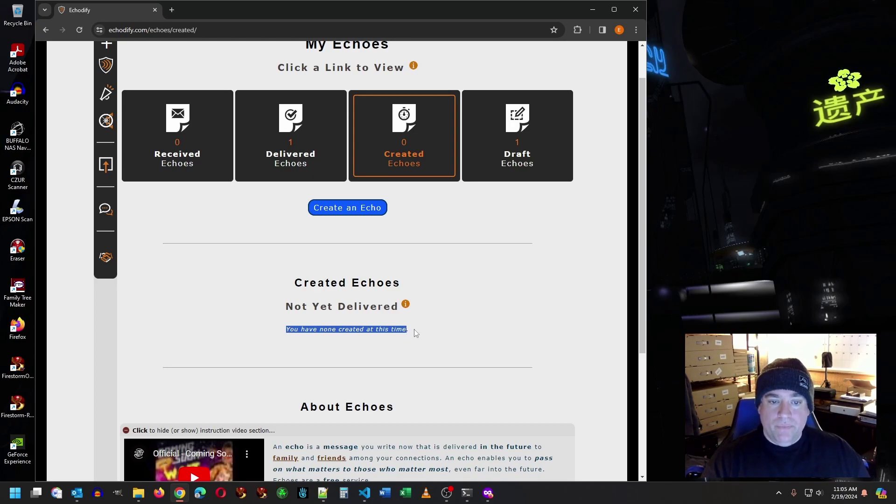
{"action": "left_click", "coordinate": [413, 330]}
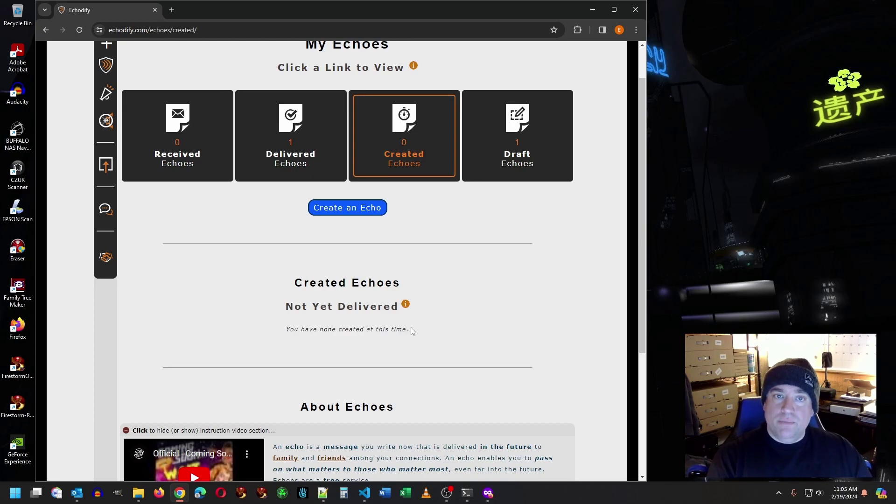